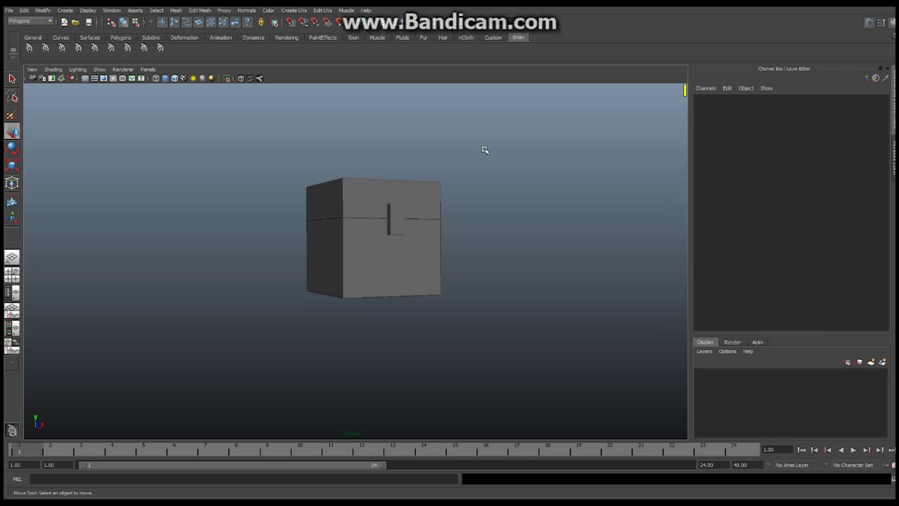
Lift the chestTop lid to about Translate Y 13.8, then select the chestBottom base
alt+drag(411, 199, 366, 208)
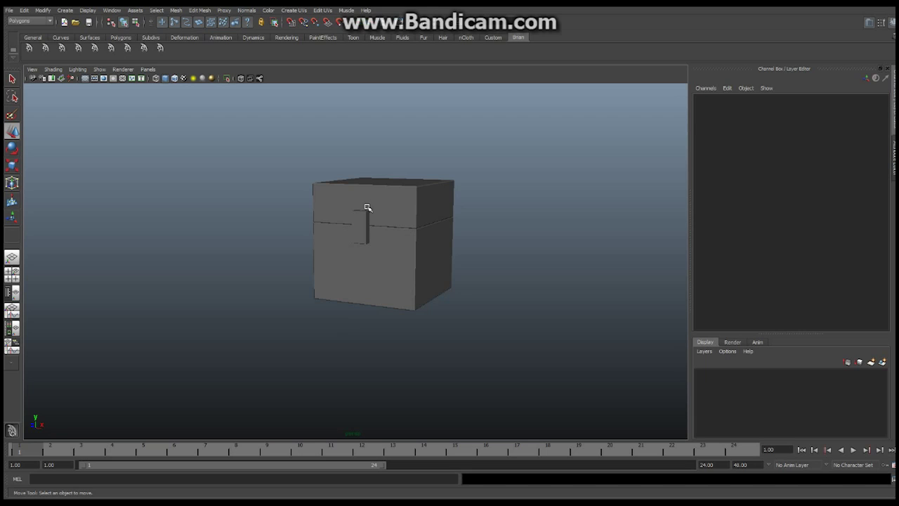
click(397, 201)
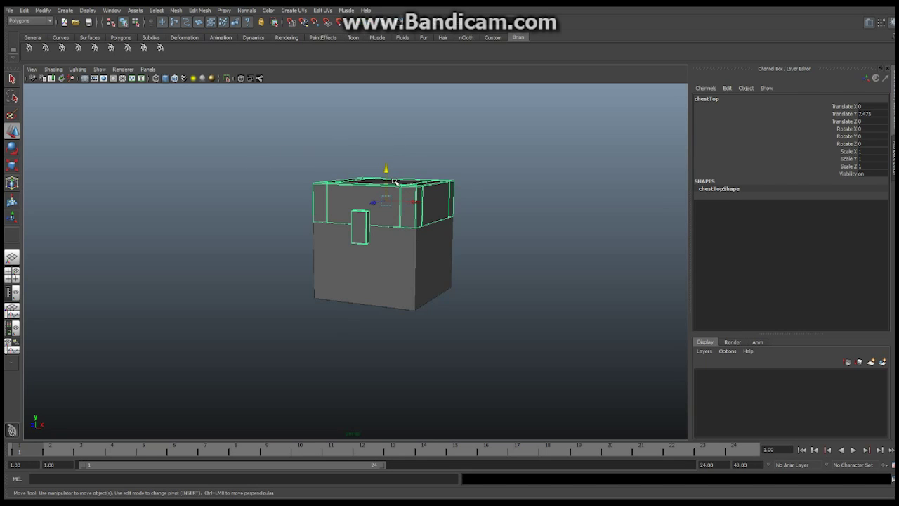
drag(386, 169, 385, 117)
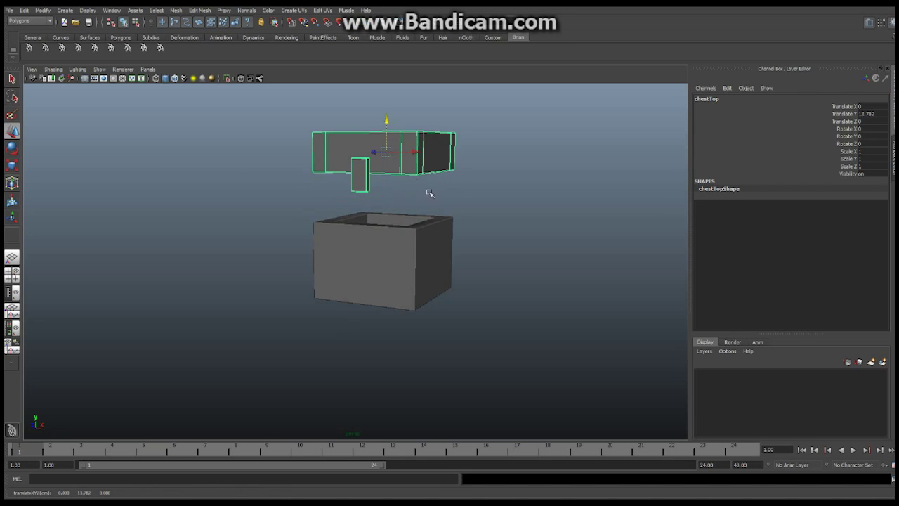
alt+drag(430, 193, 409, 198)
scroll(409, 198, up, 5)
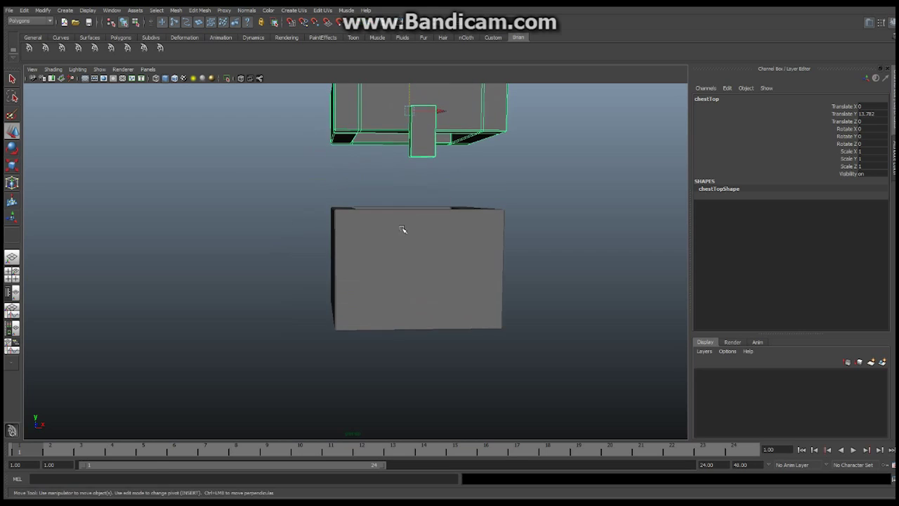
click(457, 237)
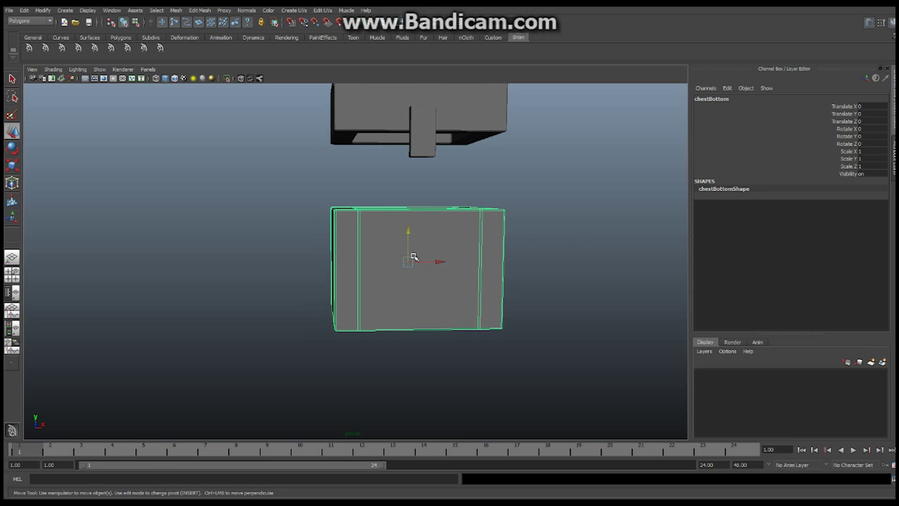
alt+drag(414, 257, 416, 269)
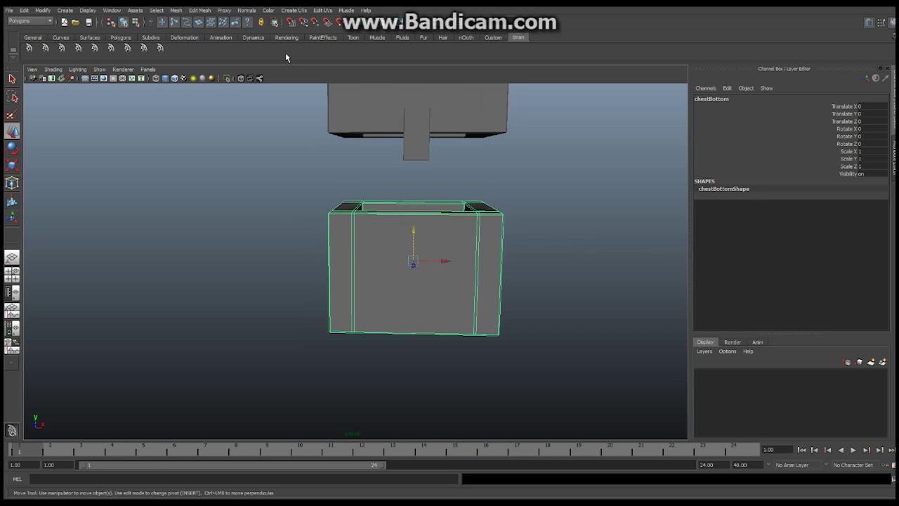
Open the Hypershade, then resize and reposition it to list lambert1, particleCloud1 and shaderGlow1
click(113, 11)
mouse_move(140, 33)
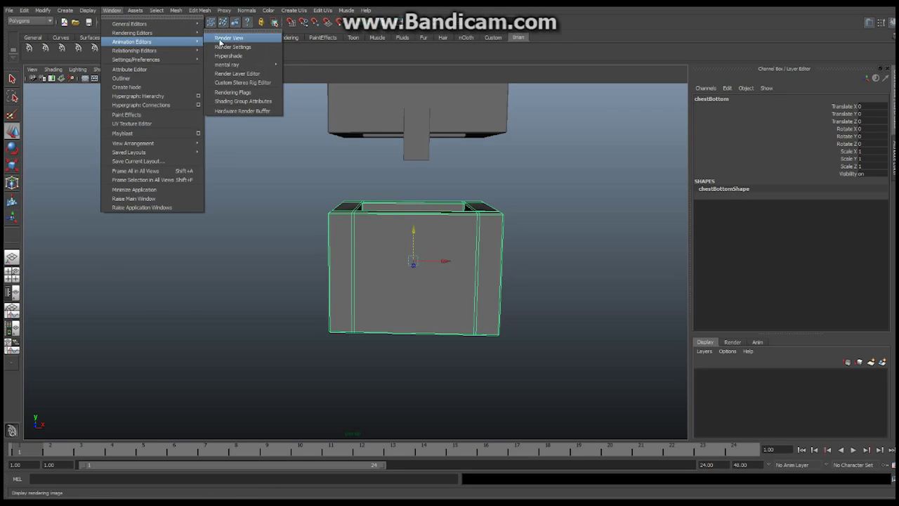
click(229, 56)
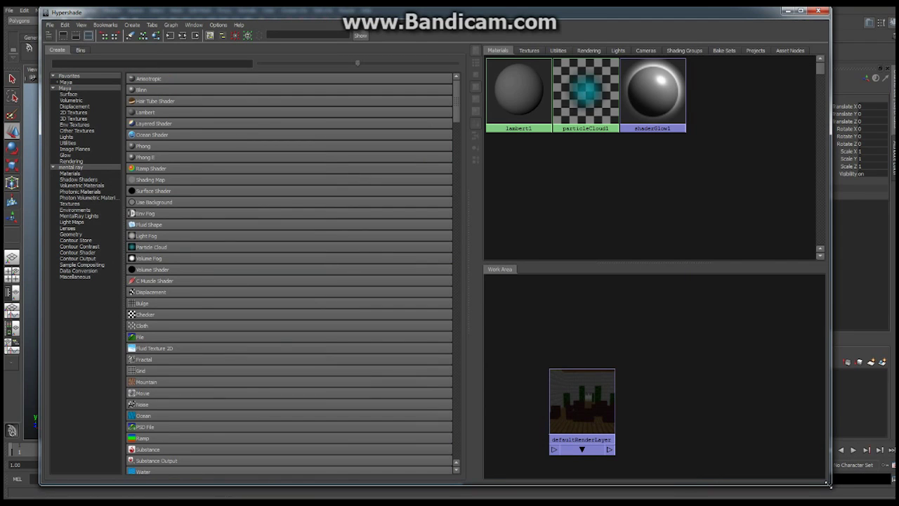
drag(828, 483, 509, 453)
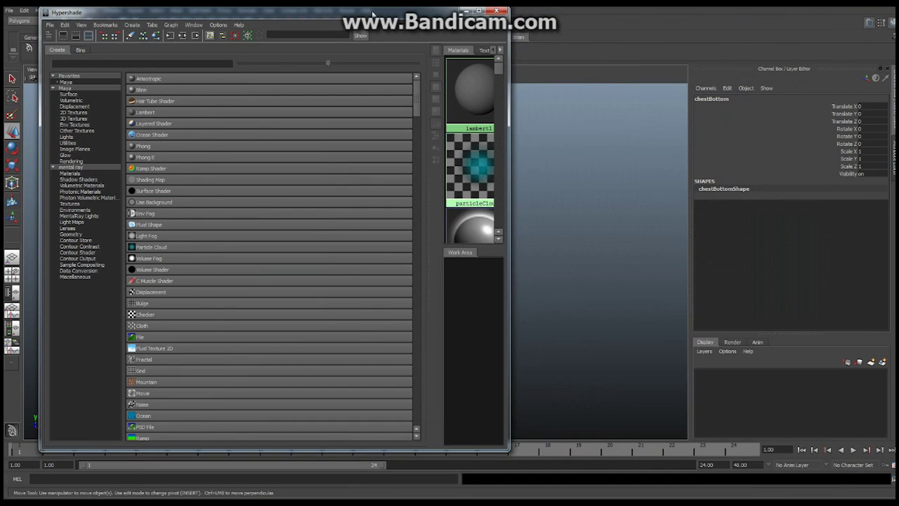
drag(372, 14, 451, 23)
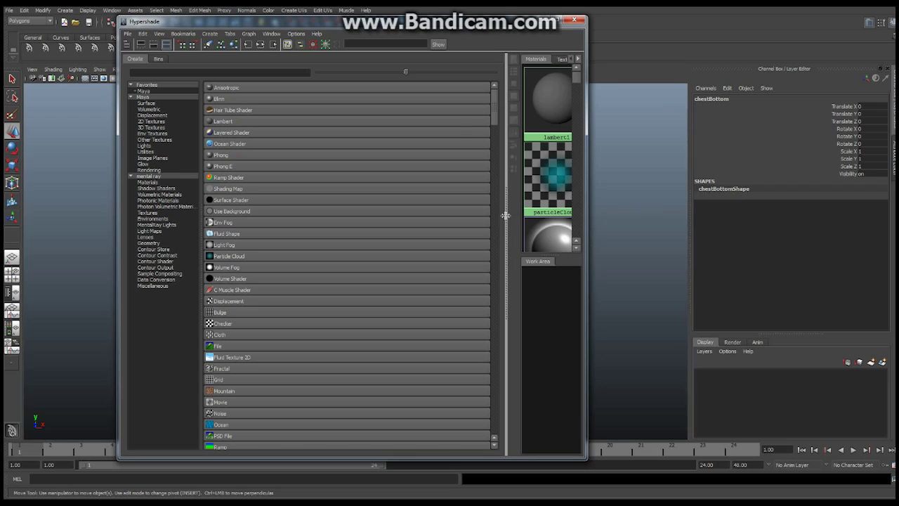
drag(506, 214, 337, 203)
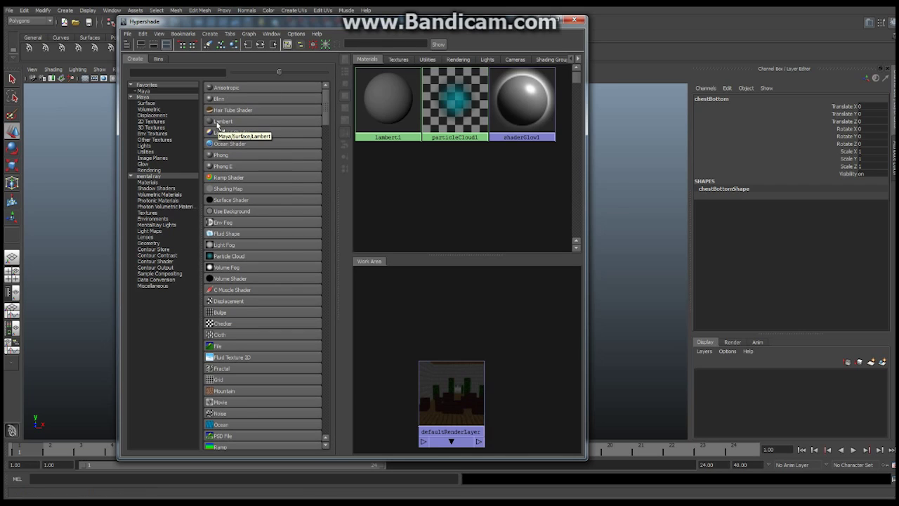
Create a Lambert material, rename lambert2 to chestTexture, and show its attributes
click(218, 124)
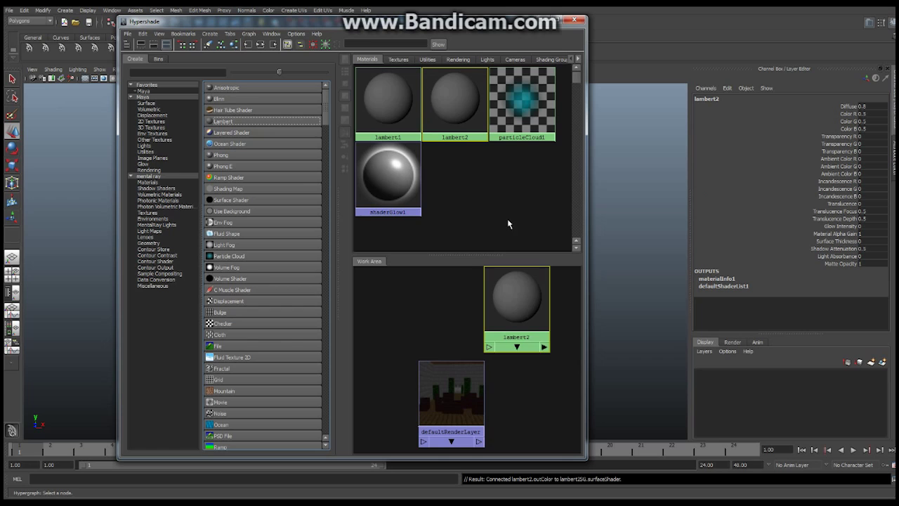
double_click(714, 100)
text(ches)
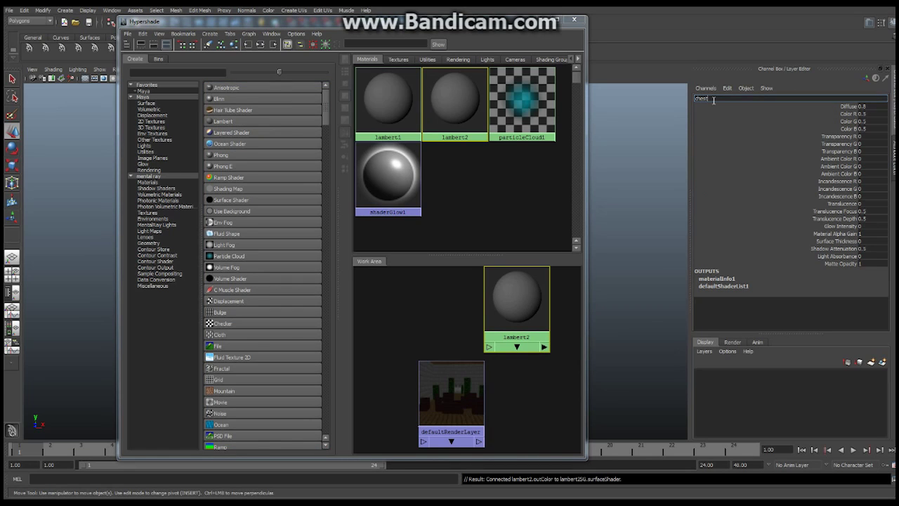
text(tTexture)
key(Return)
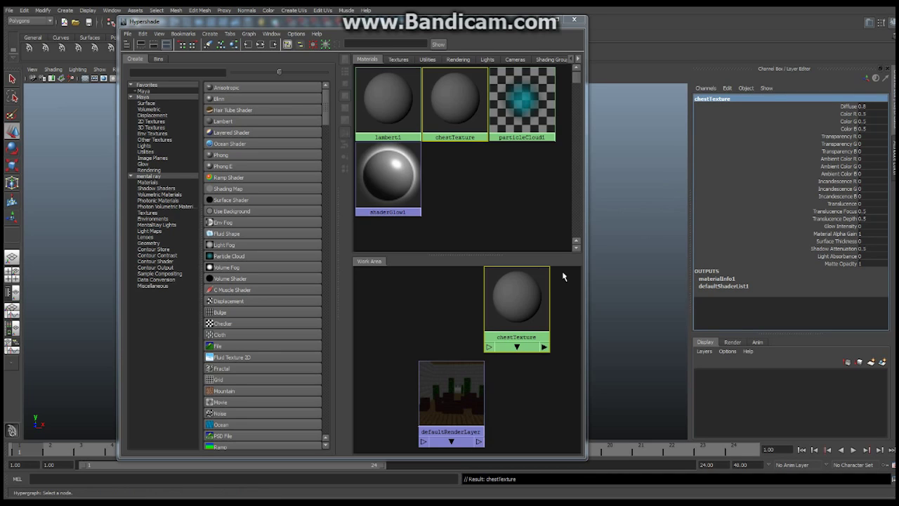
double_click(521, 294)
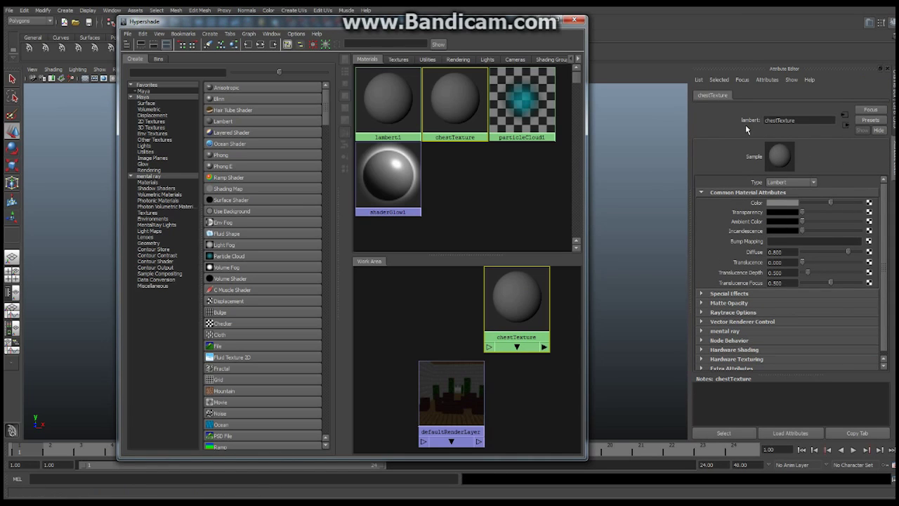
Connect a File texture loading chestHD.jpg to chestTexture's Color, then close Hypershade
click(869, 205)
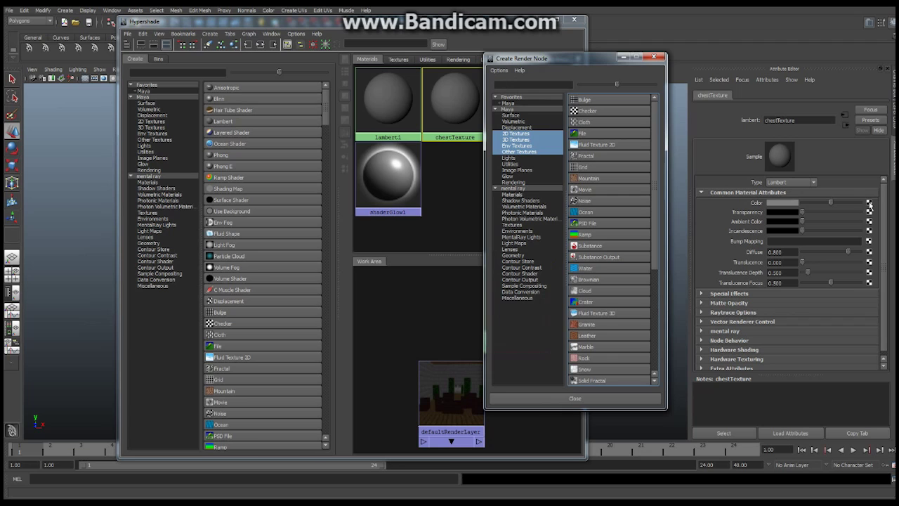
click(586, 134)
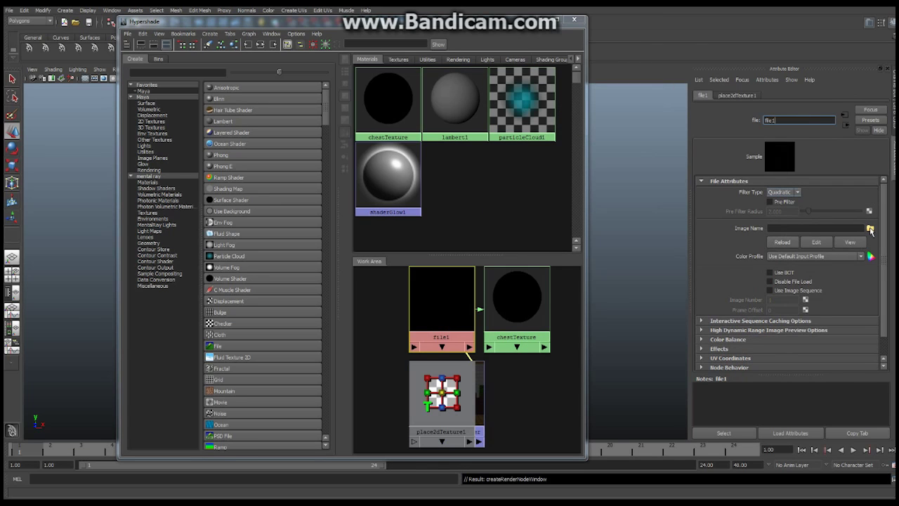
click(870, 229)
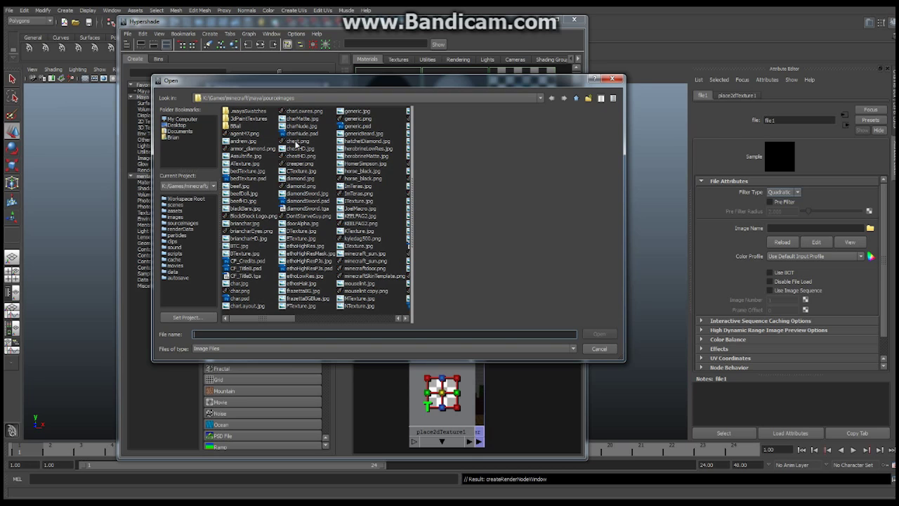
click(298, 149)
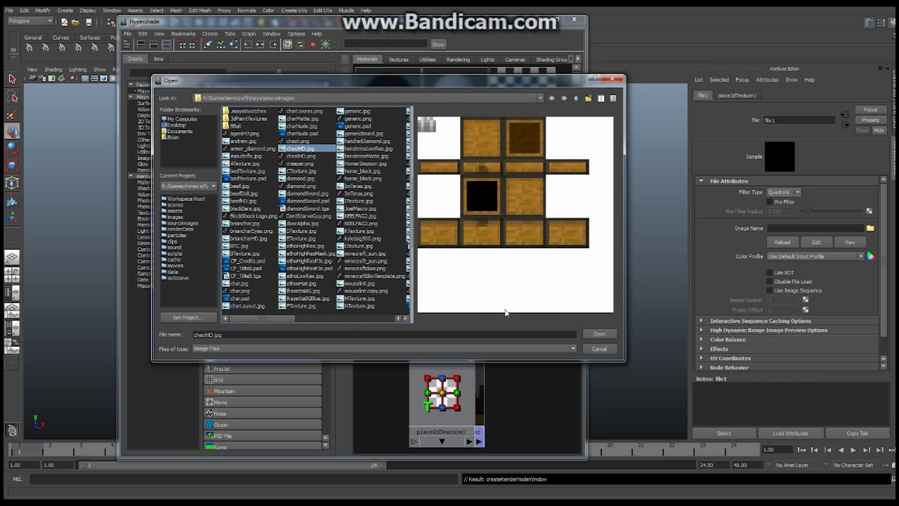
click(598, 334)
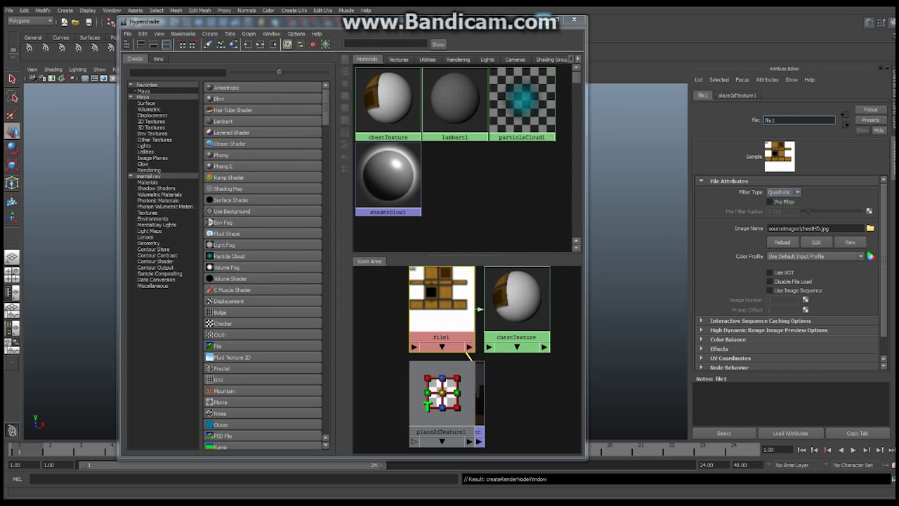
click(567, 24)
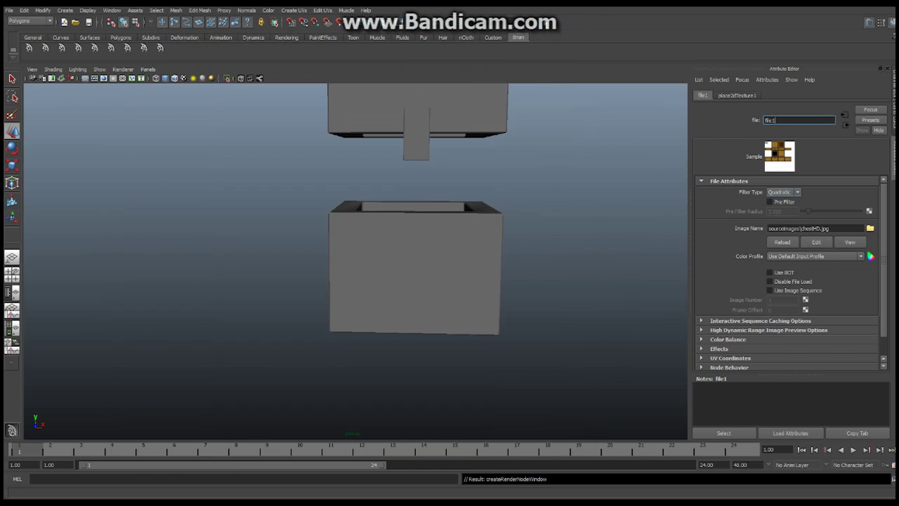
Select chestBottom and assign the chestTexture material to it from the Hypershade swatch
click(462, 266)
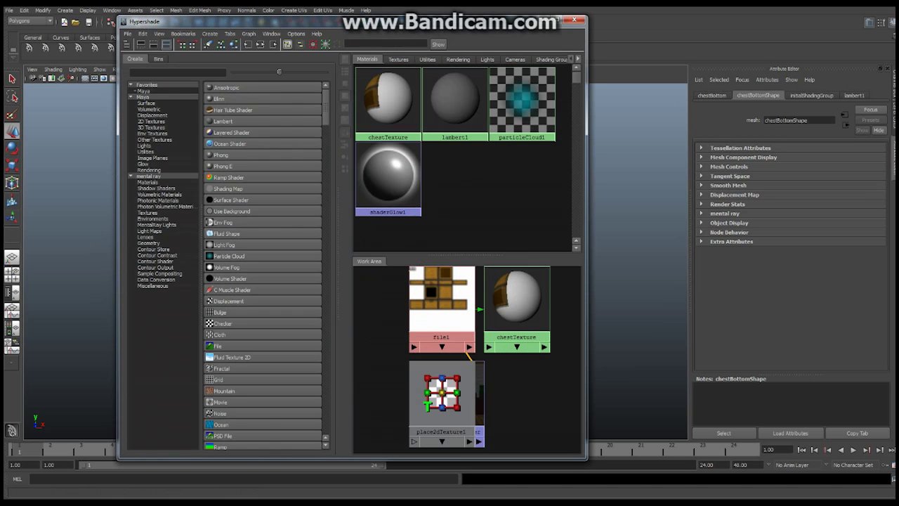
drag(450, 21, 289, 11)
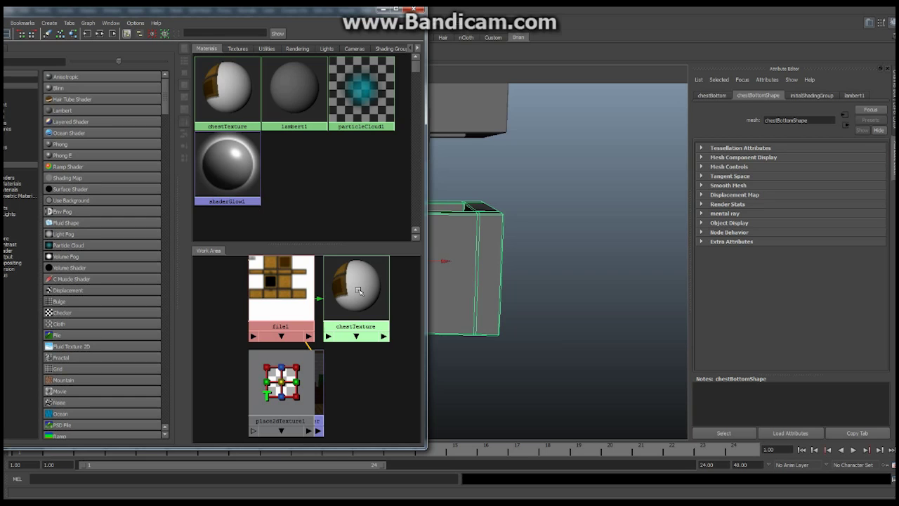
right_click(224, 88)
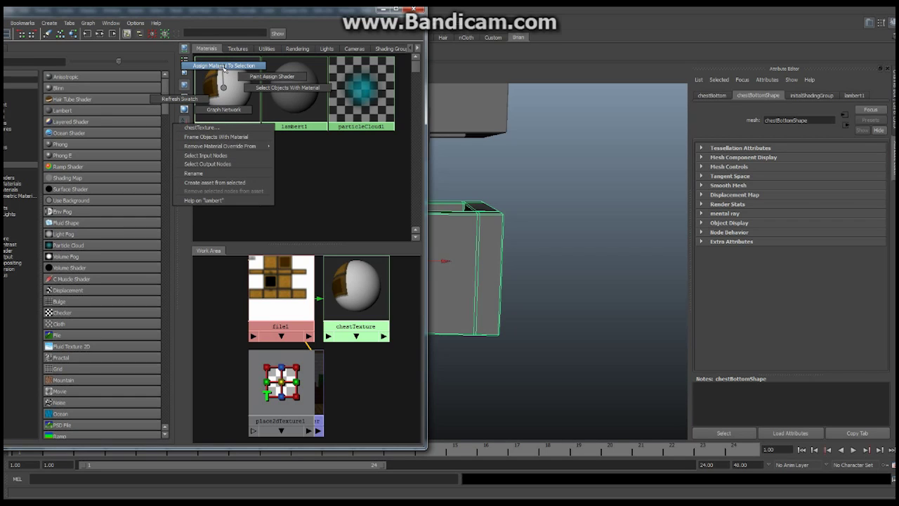
click(224, 66)
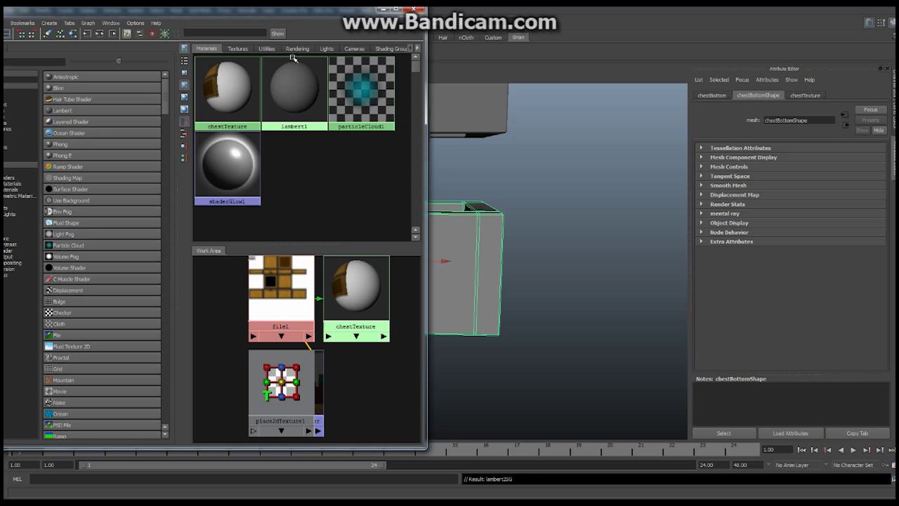
click(381, 10)
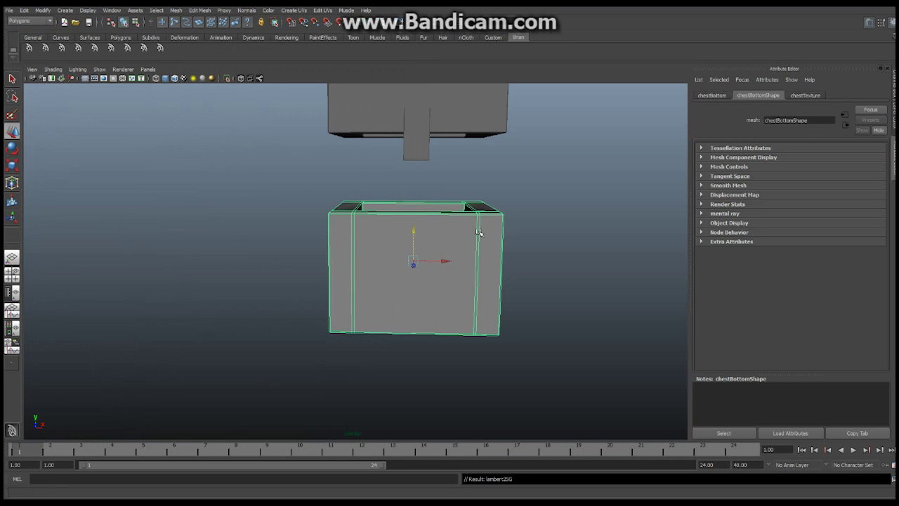
Turn on Hardware Texturing from the viewport's Shading menu
alt+drag(494, 263, 445, 234)
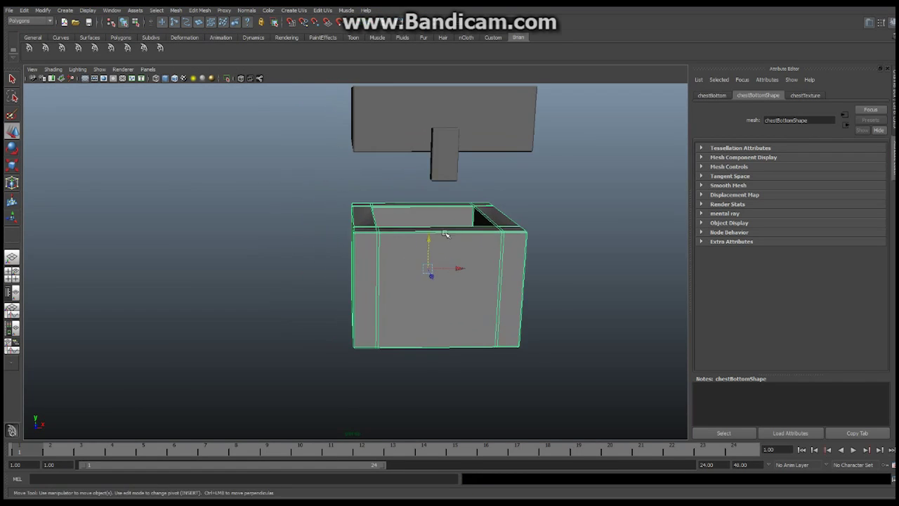
alt+right_drag(445, 234, 416, 209)
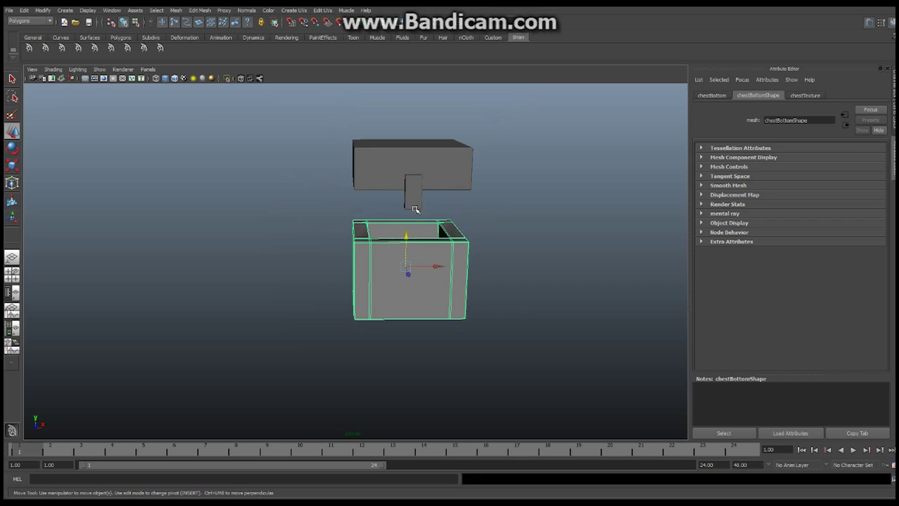
click(58, 71)
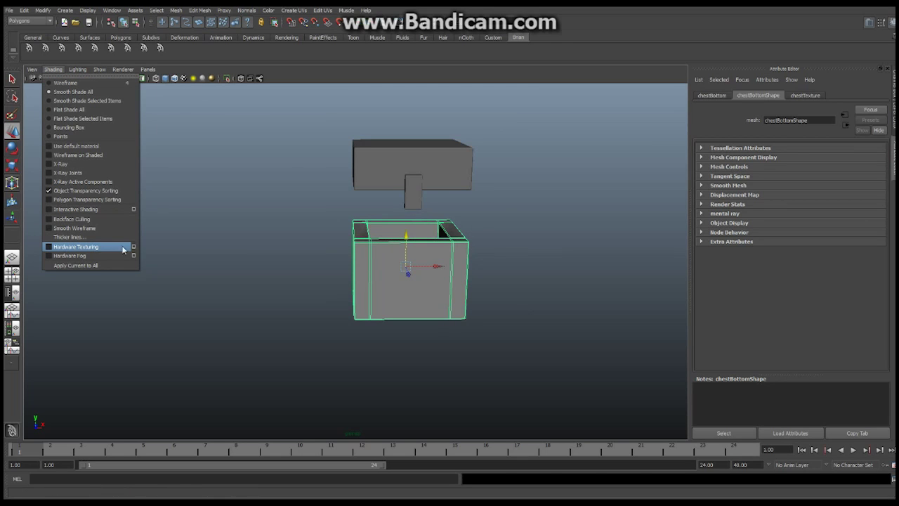
click(106, 247)
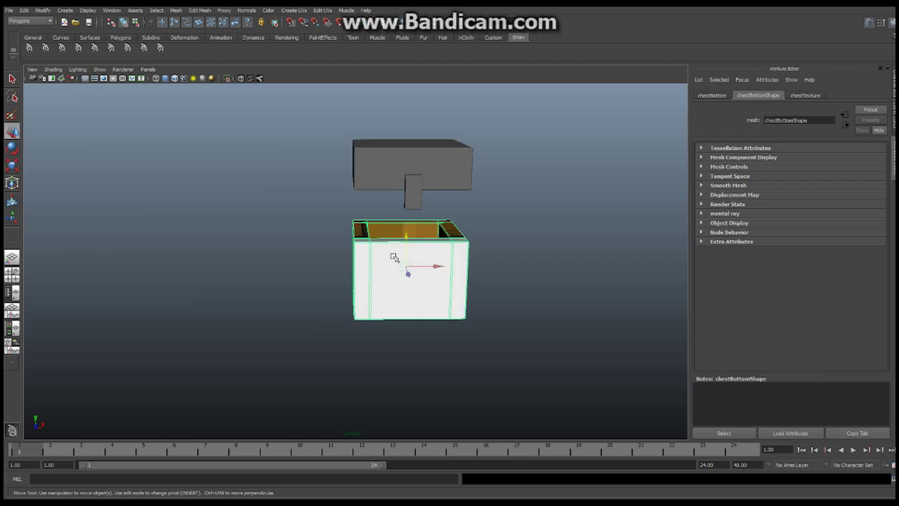
alt+drag(394, 257, 337, 232)
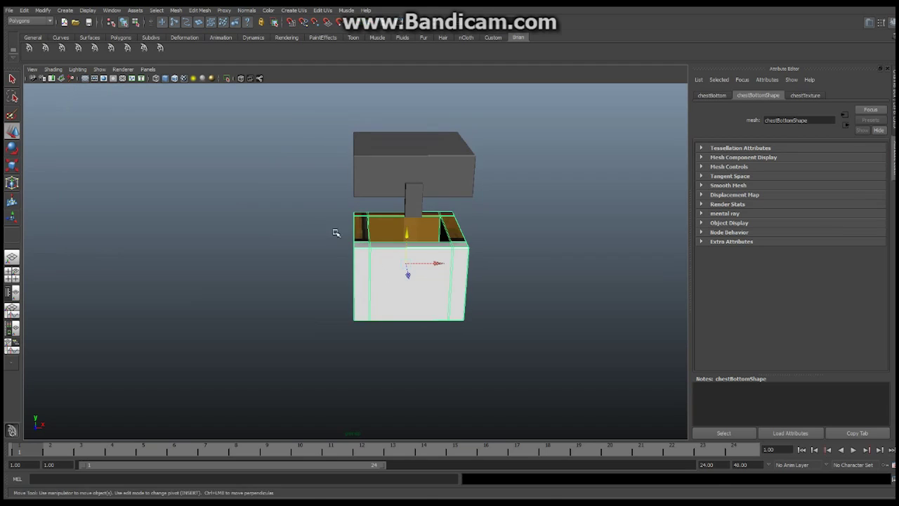
Apply the Hardware Texturing options with Multiply blend and Unfiltered, then close them
click(59, 72)
click(137, 247)
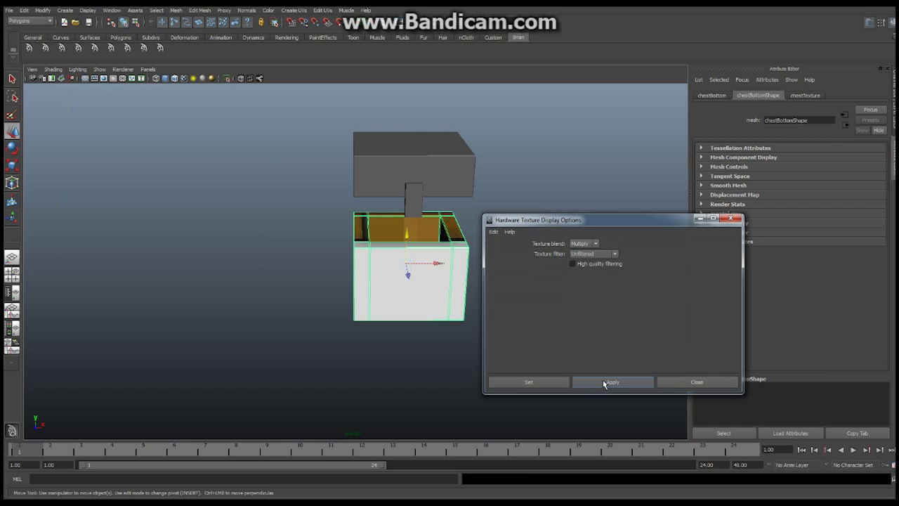
click(603, 382)
click(731, 220)
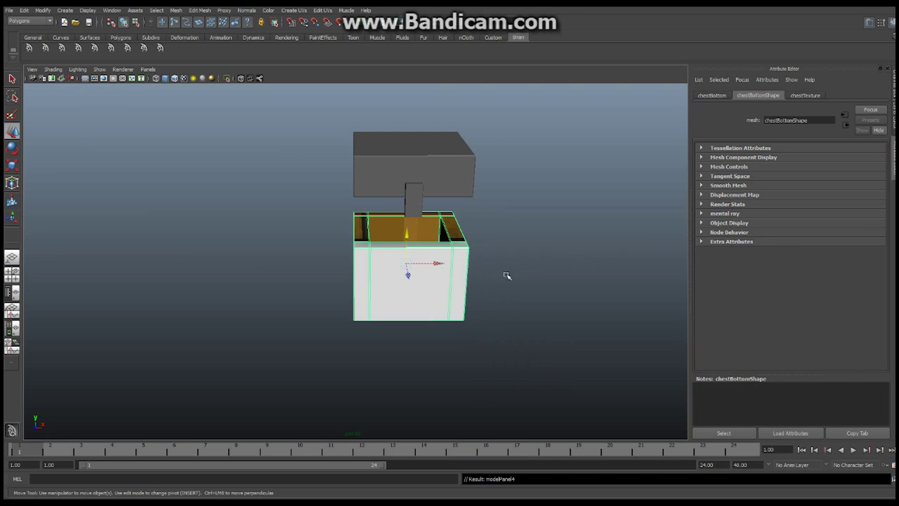
alt+drag(505, 274, 401, 283)
Frame the chest base and switch it to Face component mode via the marking menu
scroll(415, 300, up, 5)
alt+drag(460, 243, 438, 204)
scroll(360, 241, up, 3)
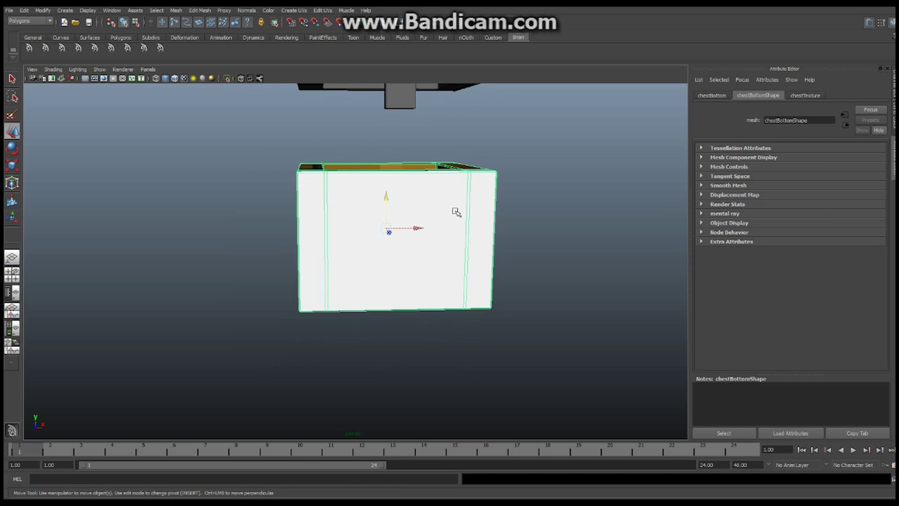
alt+drag(502, 208, 439, 231)
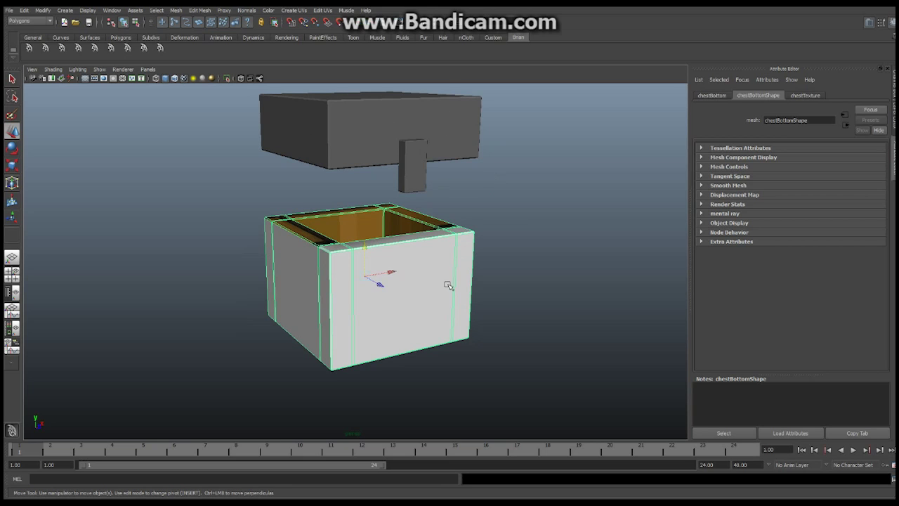
alt+drag(449, 285, 427, 246)
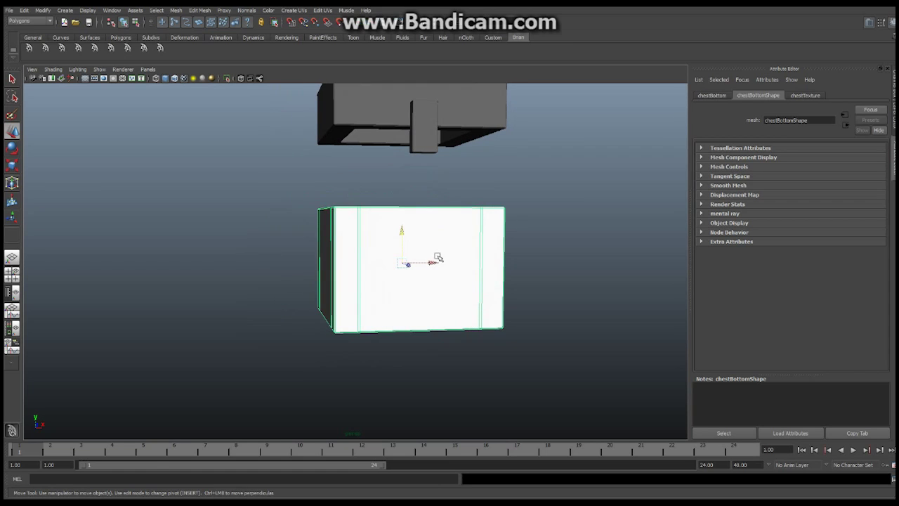
scroll(453, 259, up, 2)
right_click(463, 248)
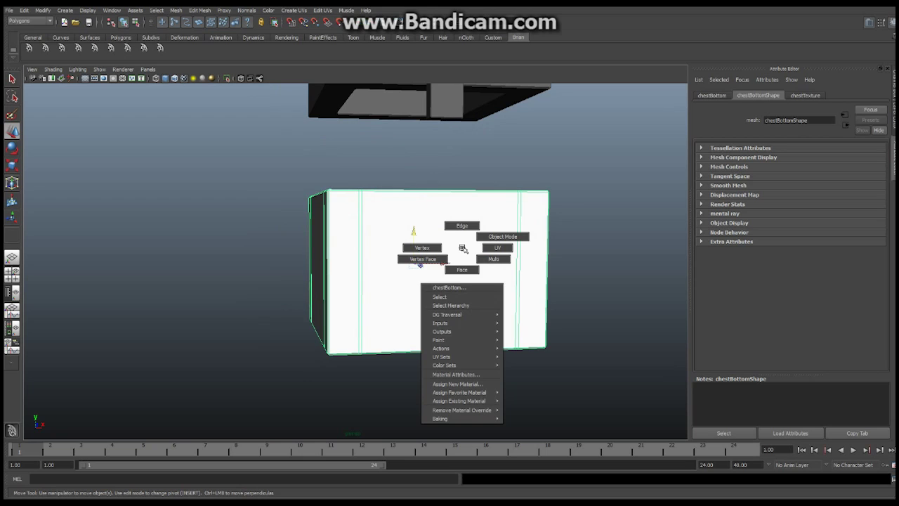
click(463, 270)
alt+drag(465, 271, 394, 258)
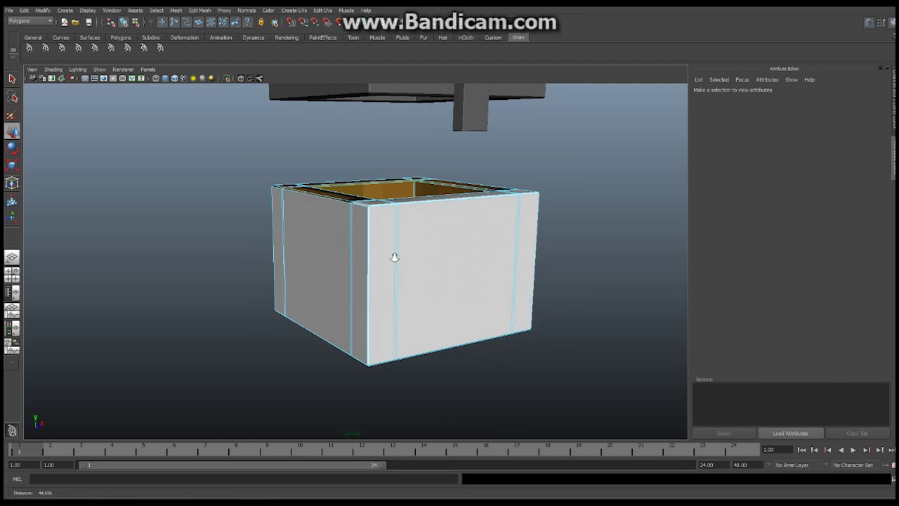
Select the thin front strip, the corner bevel faces and the large front face of the base
scroll(394, 257, up, 2)
click(379, 228)
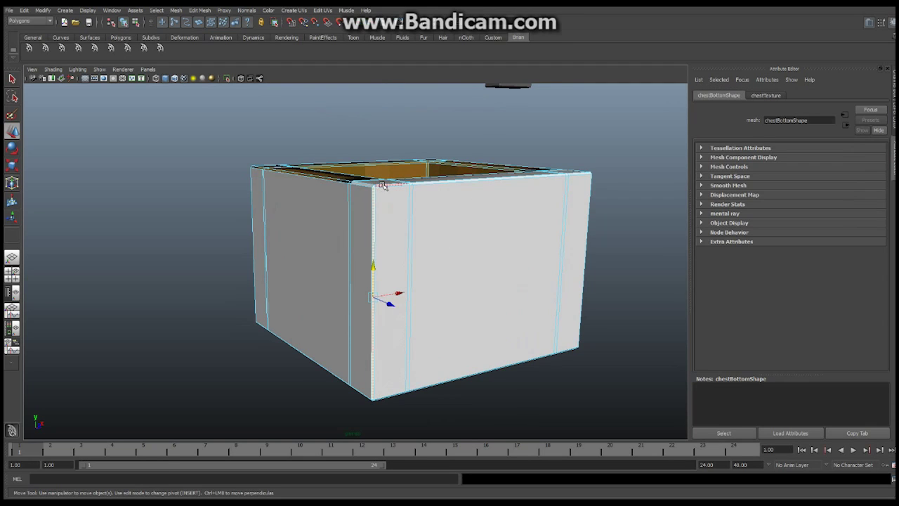
alt+drag(421, 221, 391, 244)
alt+right_drag(392, 244, 516, 243)
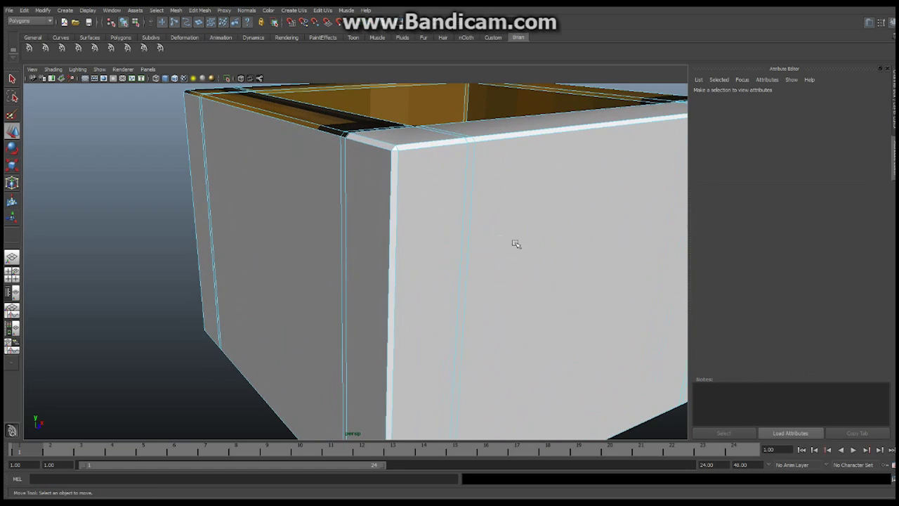
click(389, 211)
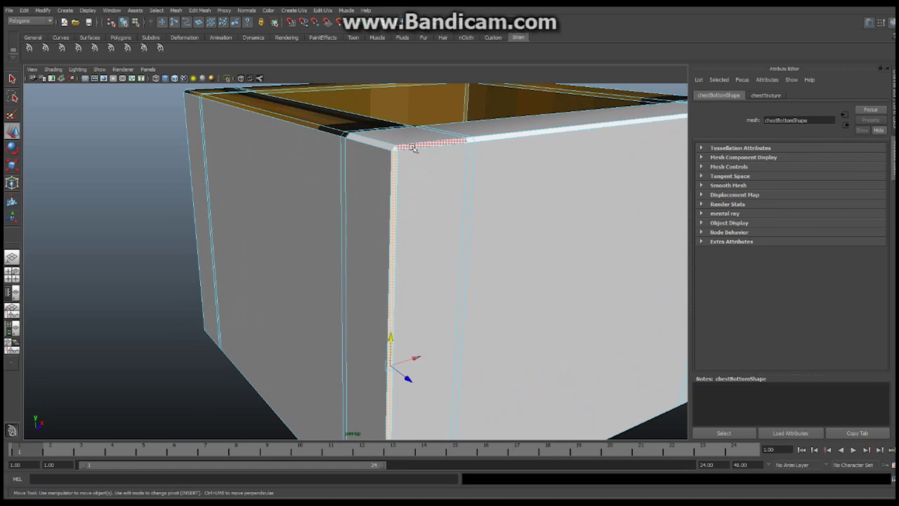
click(425, 177)
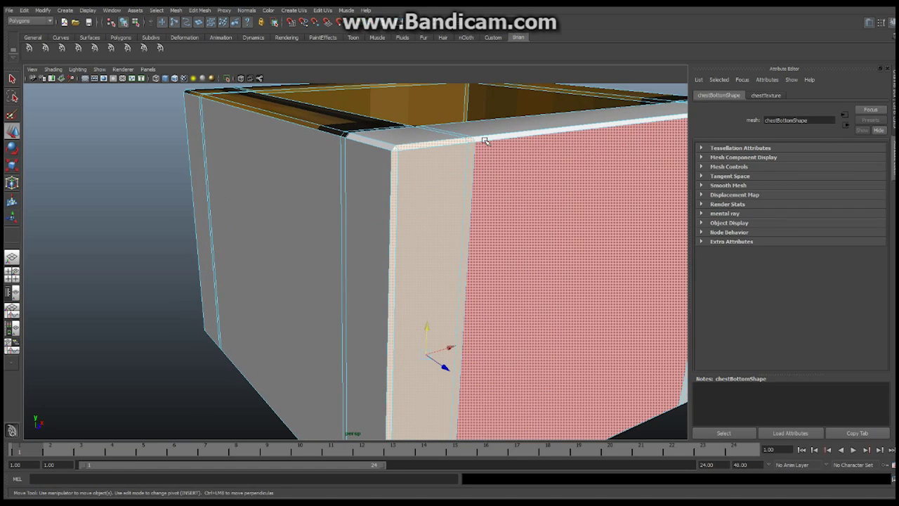
click(502, 160)
Orbit around the chest to check the front-face selection from several angles
alt+drag(538, 200, 341, 201)
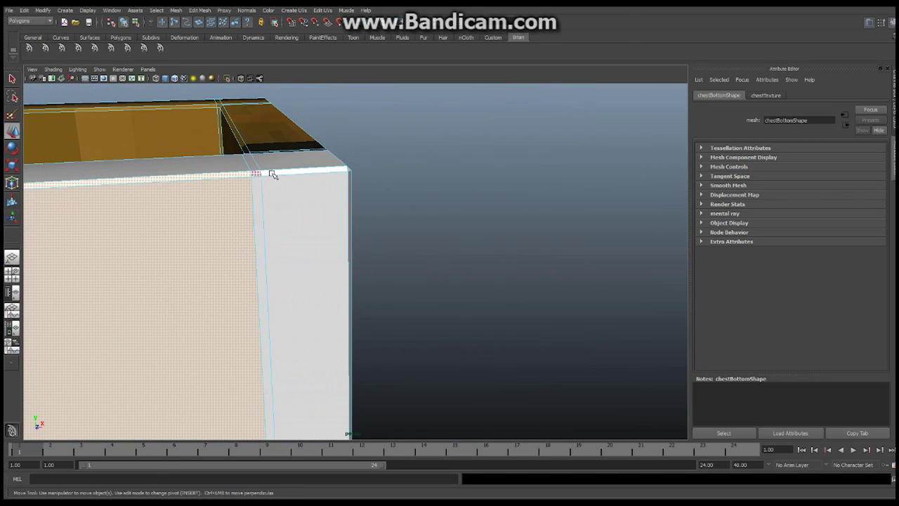
alt+drag(311, 201, 324, 174)
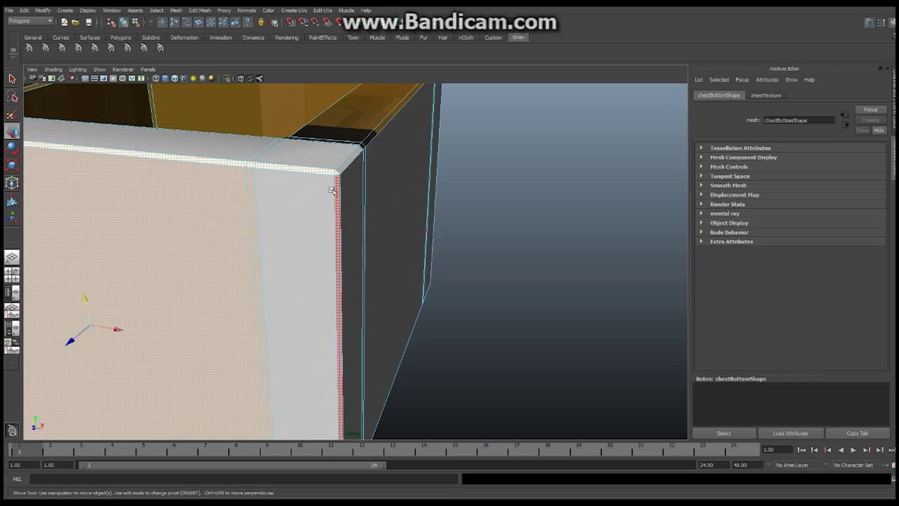
alt+drag(345, 217, 435, 140)
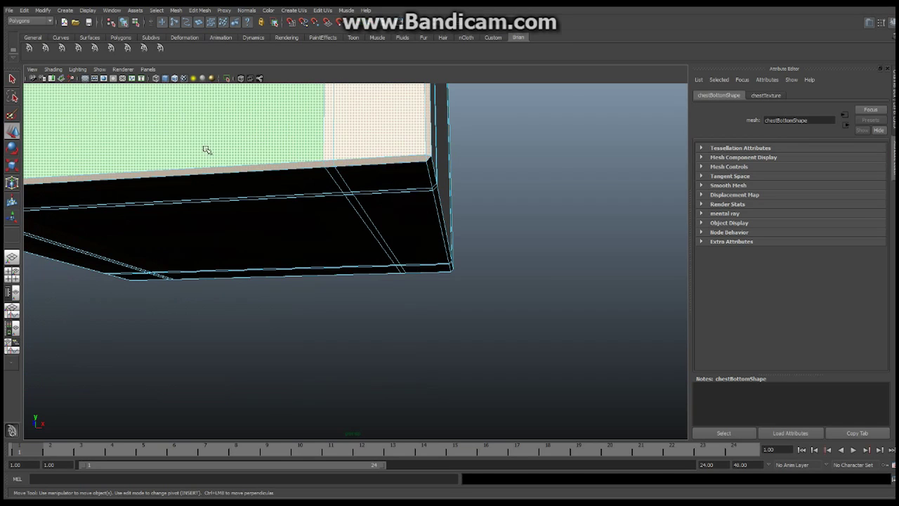
alt+drag(208, 149, 234, 180)
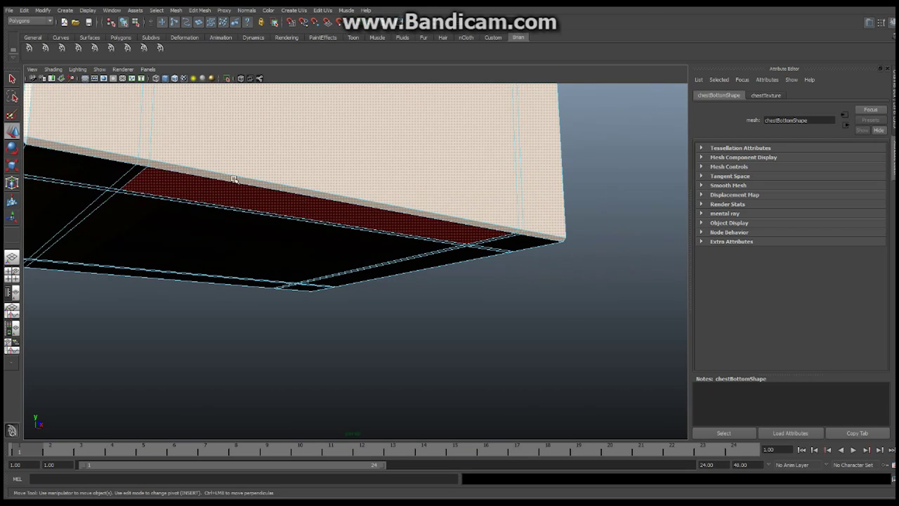
alt+drag(315, 150, 206, 188)
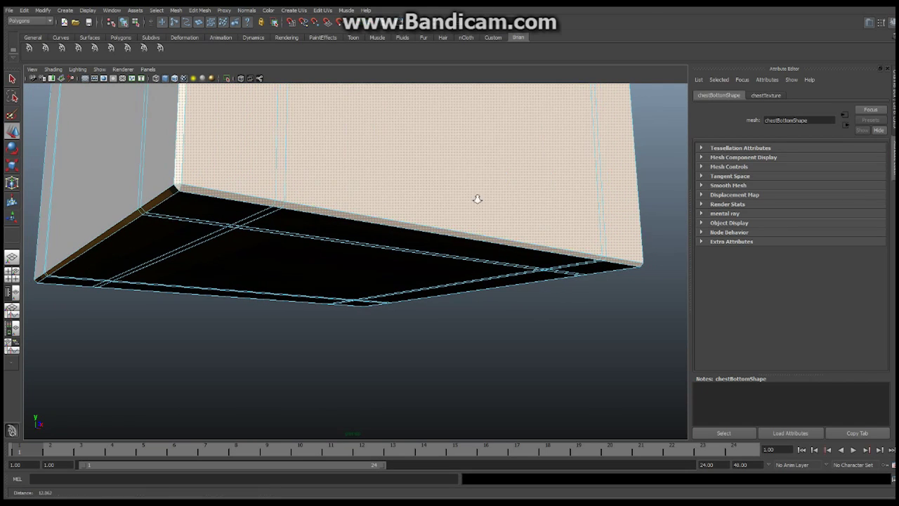
alt+drag(477, 199, 564, 216)
alt+right_drag(564, 216, 403, 177)
alt+drag(403, 176, 433, 207)
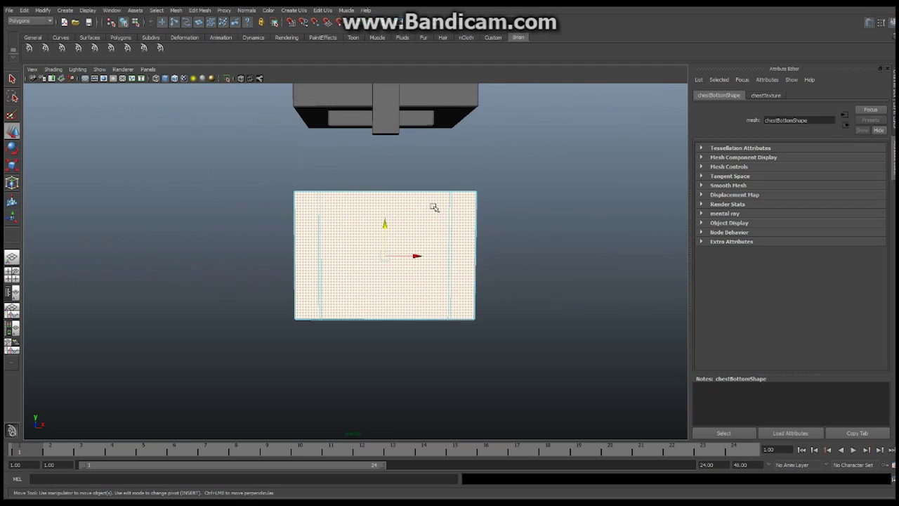
Apply a Planar Mapping projected from the Z axis to the selected front faces
click(295, 10)
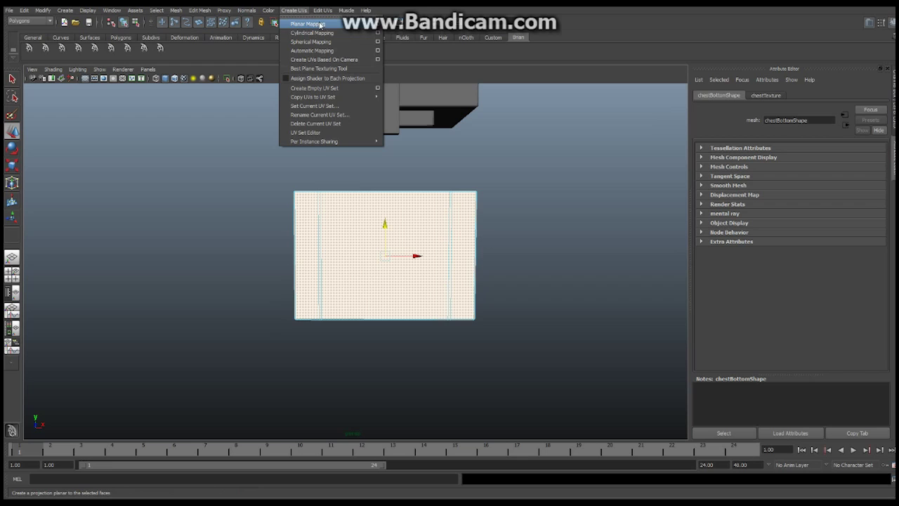
click(380, 24)
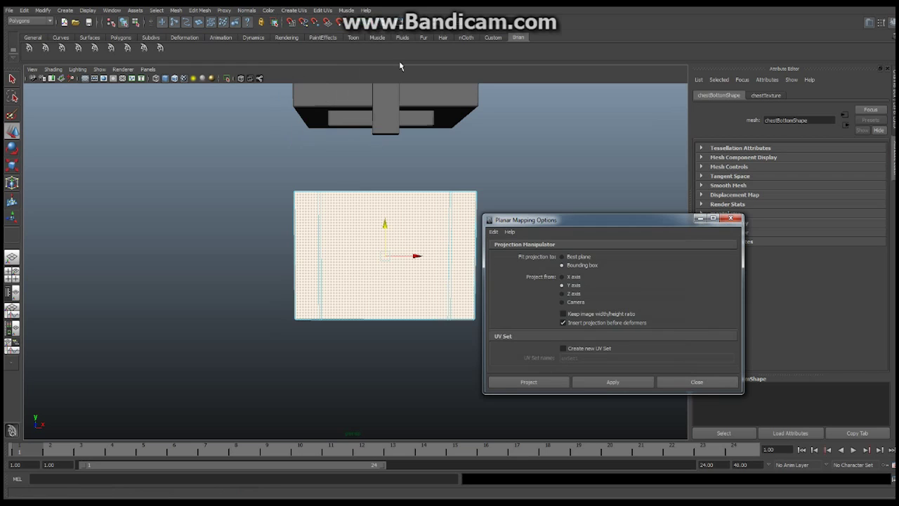
click(562, 294)
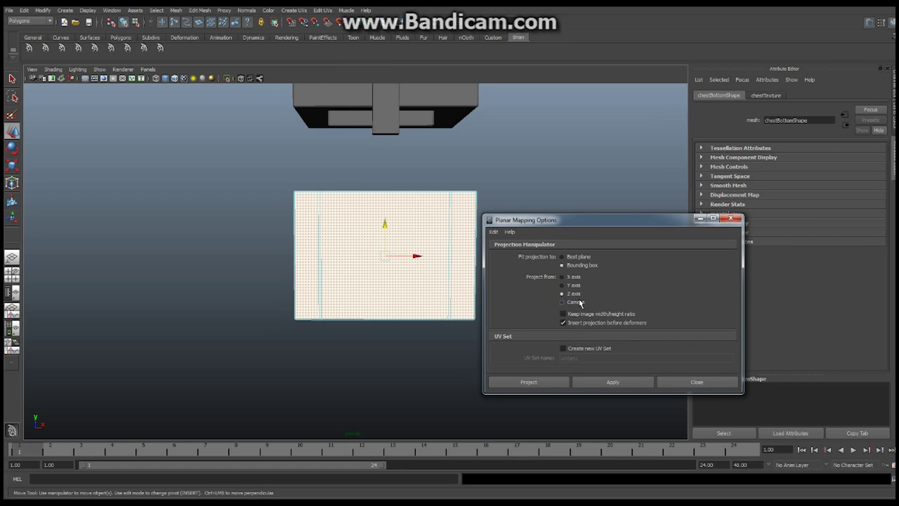
click(540, 382)
alt+drag(493, 265, 456, 233)
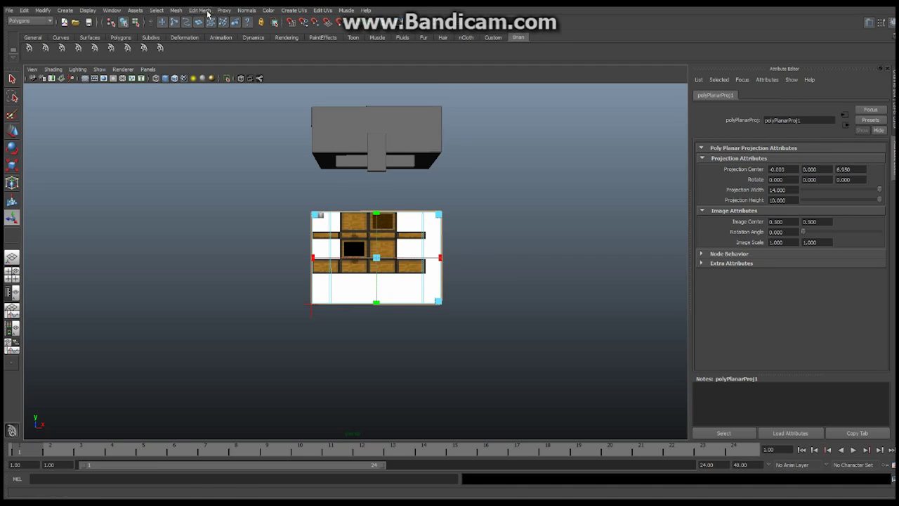
click(114, 10)
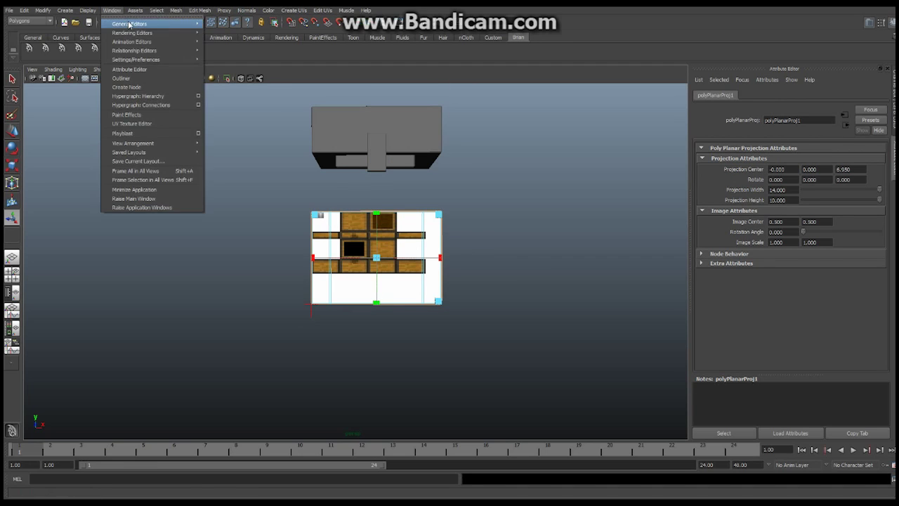
In the UV Texture Editor, scale and move the planar projection onto the chest's front tile
click(138, 124)
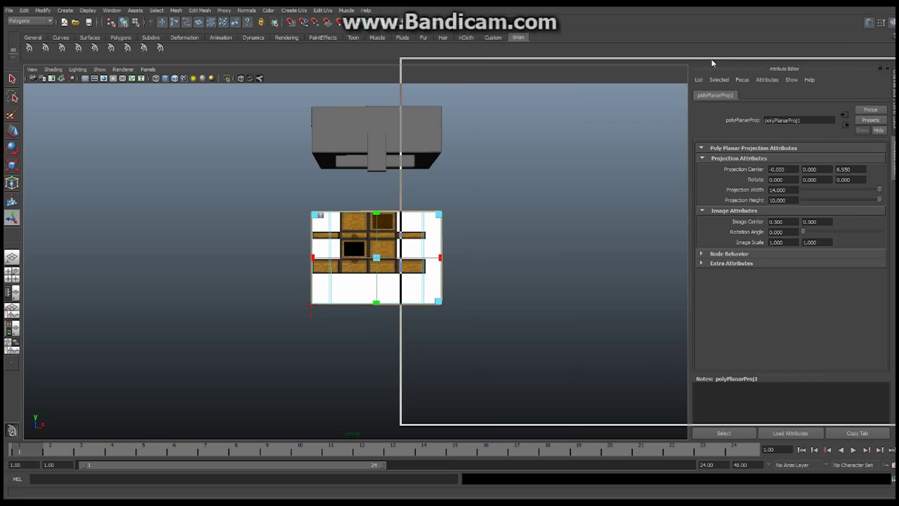
scroll(371, 197, down, 5)
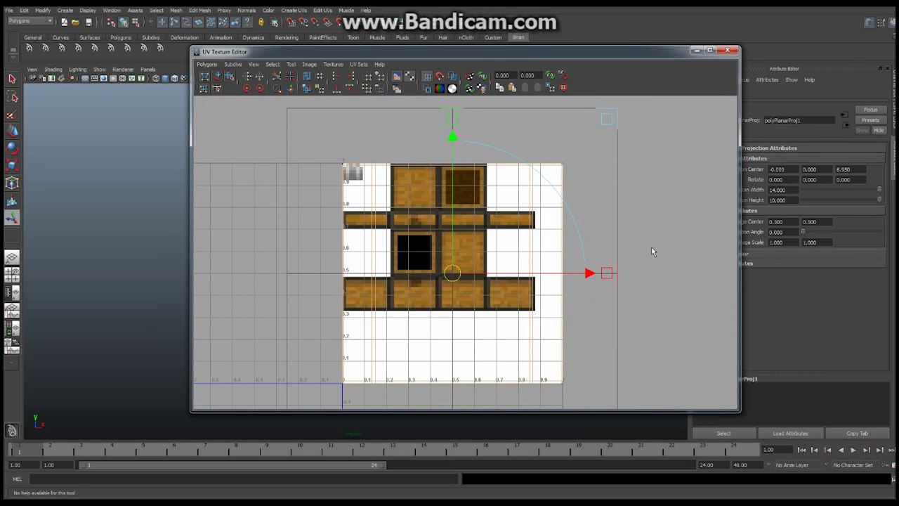
drag(609, 279, 487, 274)
drag(451, 117, 416, 289)
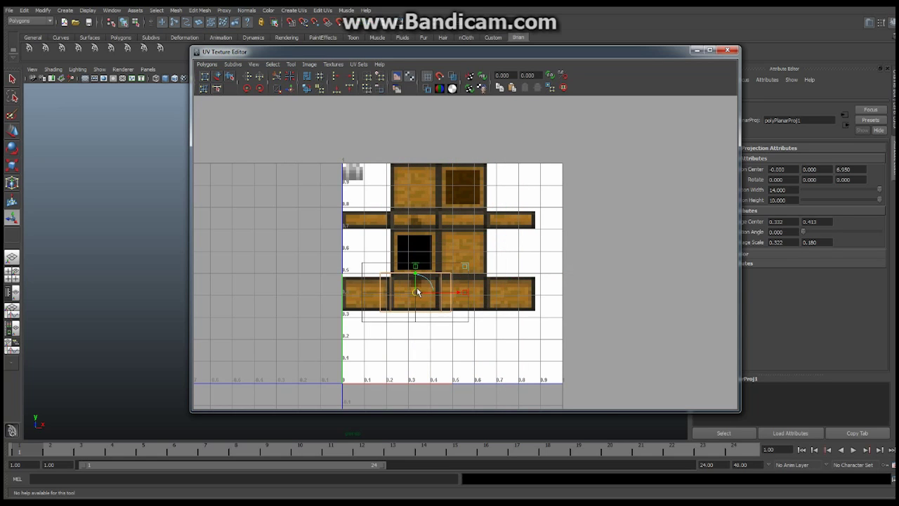
alt+right_drag(399, 284, 604, 270)
alt+middle_drag(604, 269, 500, 165)
alt+right_drag(500, 165, 536, 153)
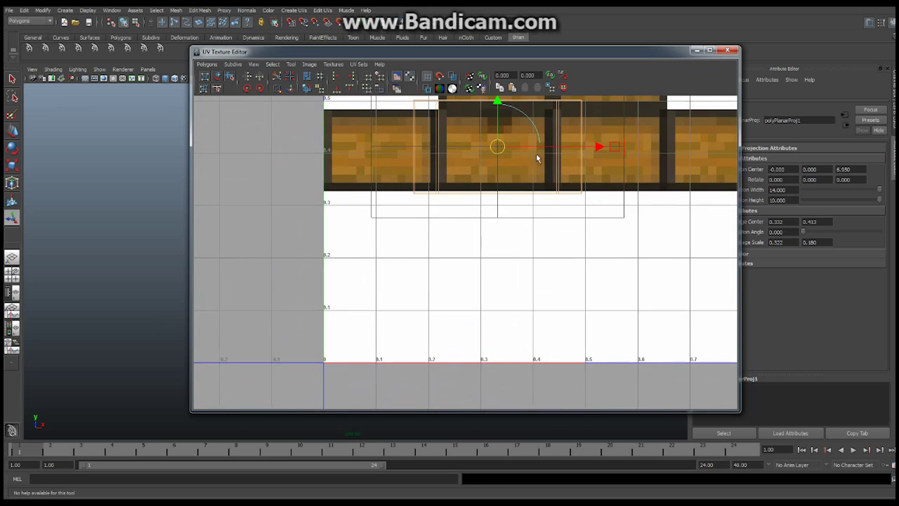
alt+middle_drag(535, 153, 661, 234)
scroll(560, 216, up, 1)
alt+right_drag(560, 215, 588, 255)
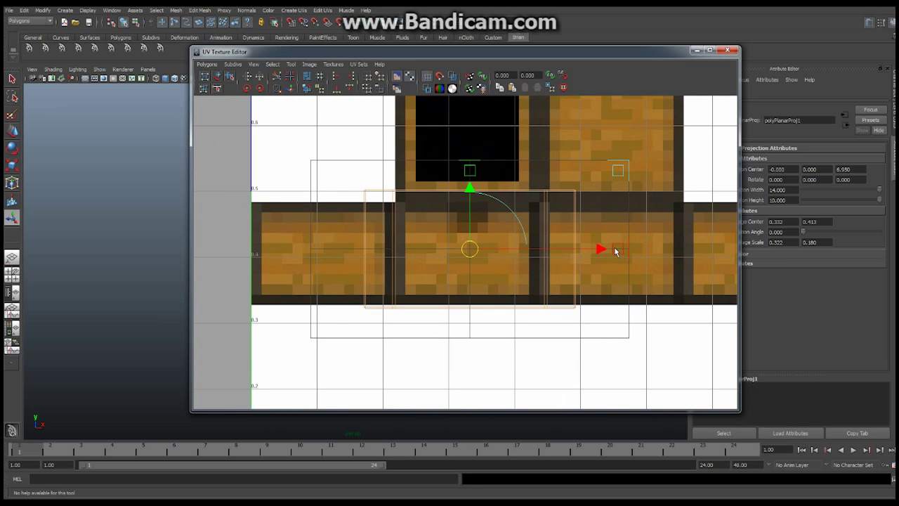
drag(615, 251, 571, 233)
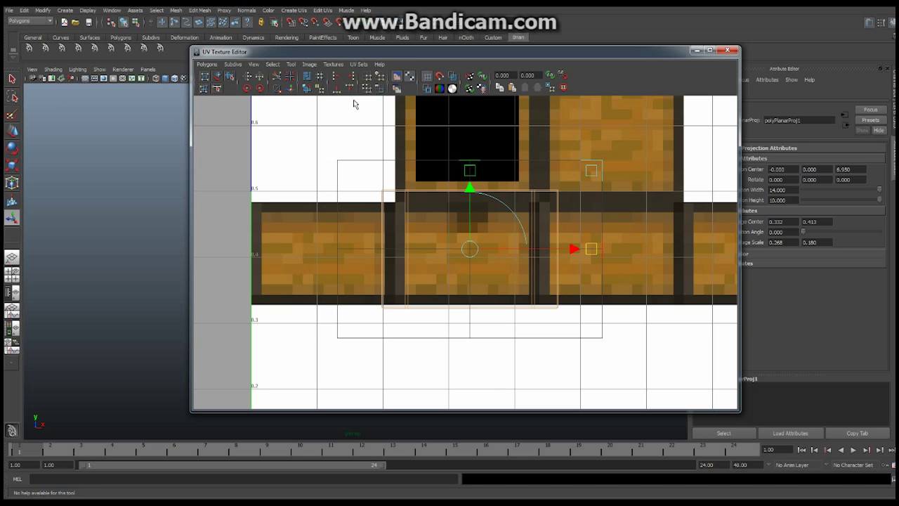
Refine the projection to center 0.328, 0.406 and scale 0.213, 0.151, then close the editor
click(309, 65)
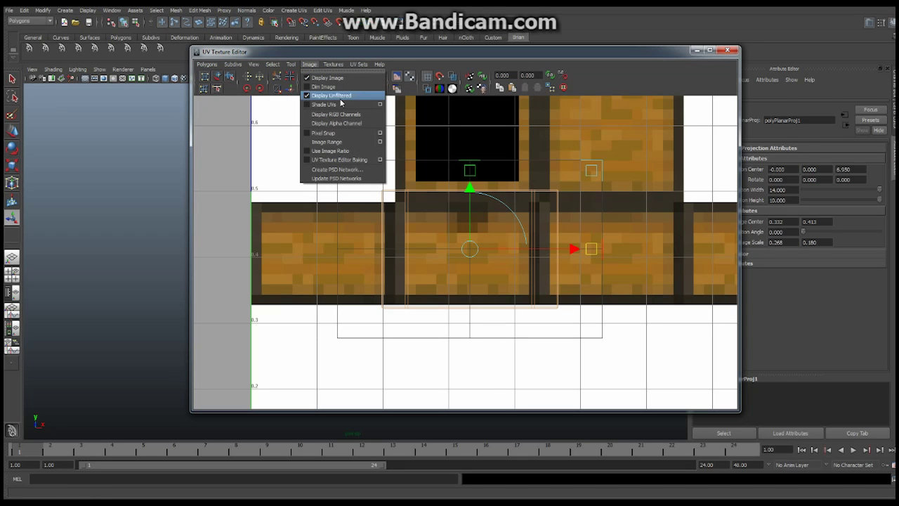
click(538, 193)
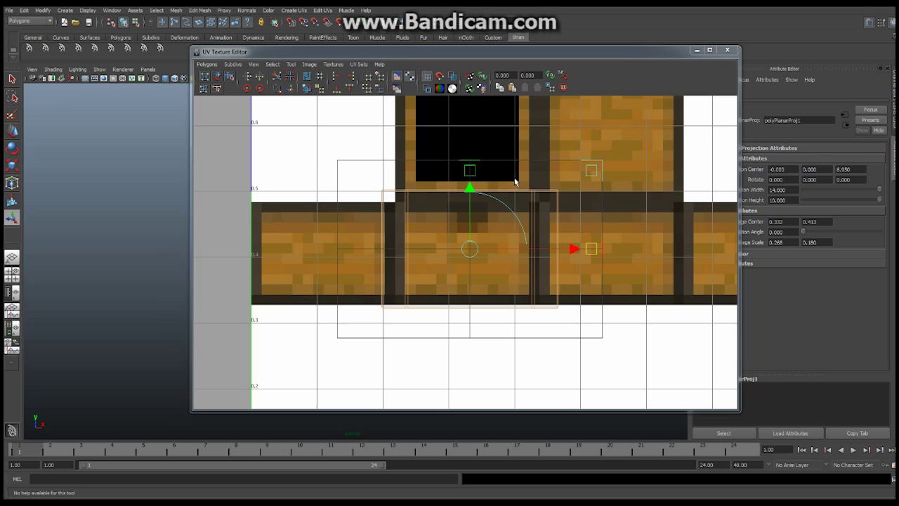
mouse_move(471, 174)
mouse_down()
mouse_move(469, 210)
mouse_move(470, 188)
mouse_up()
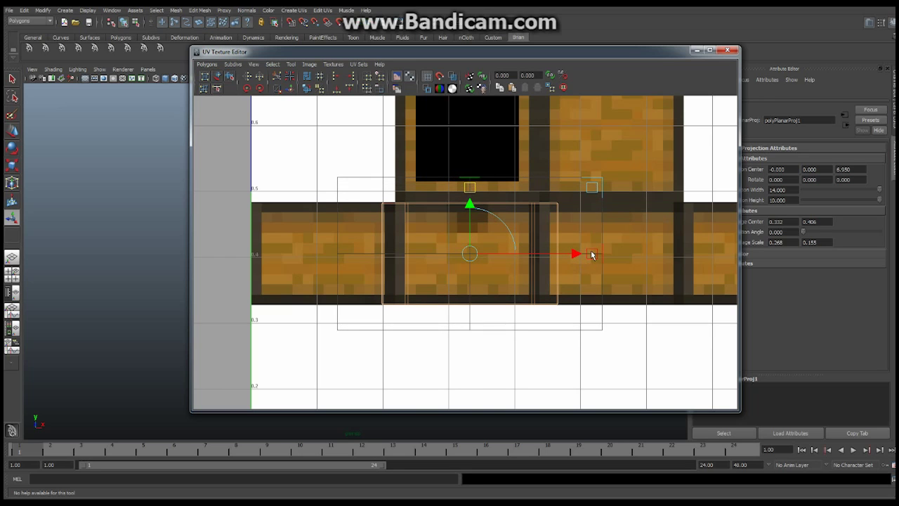
drag(592, 254, 543, 255)
click(545, 255)
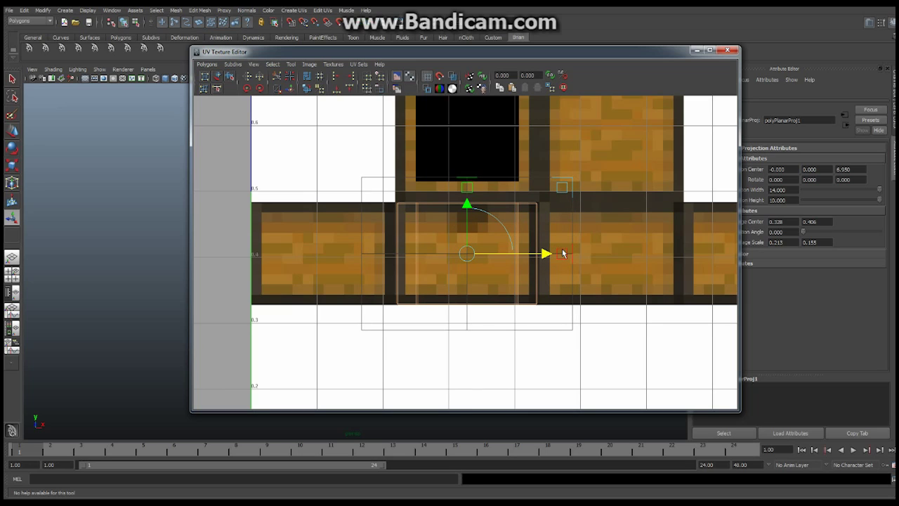
click(467, 188)
drag(467, 188, 481, 196)
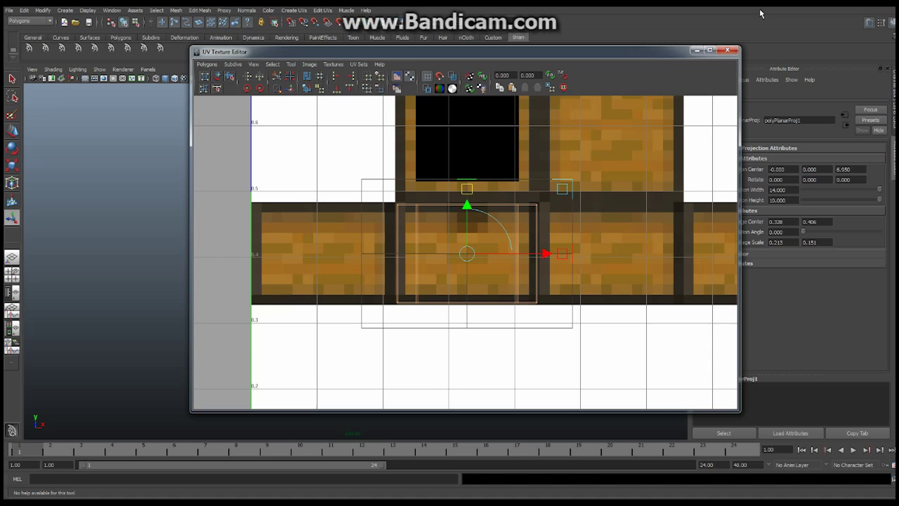
click(727, 50)
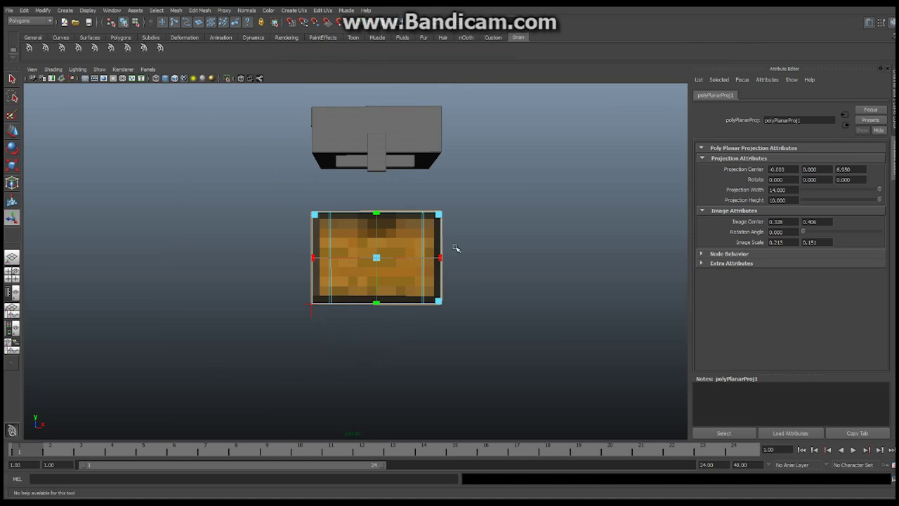
Orbit into the open chest and select its left, front and right top rim faces
alt+drag(455, 248, 420, 248)
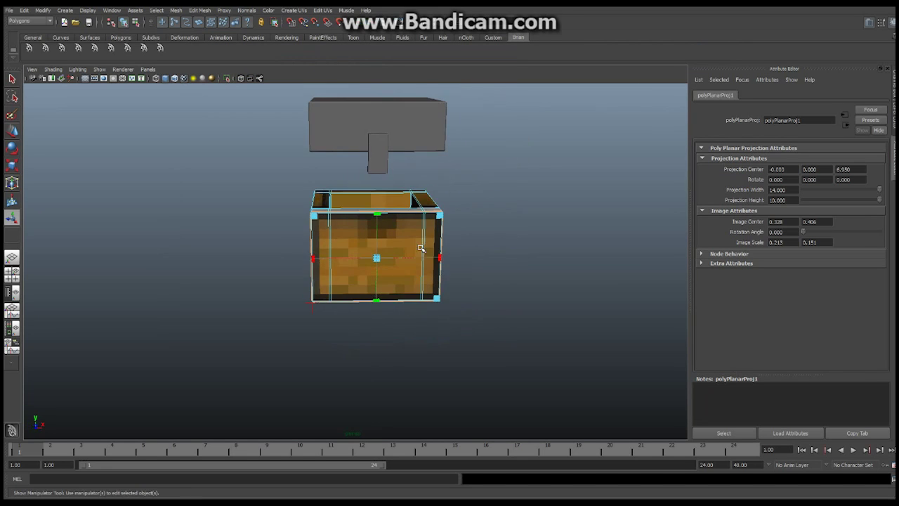
alt+right_drag(419, 248, 514, 245)
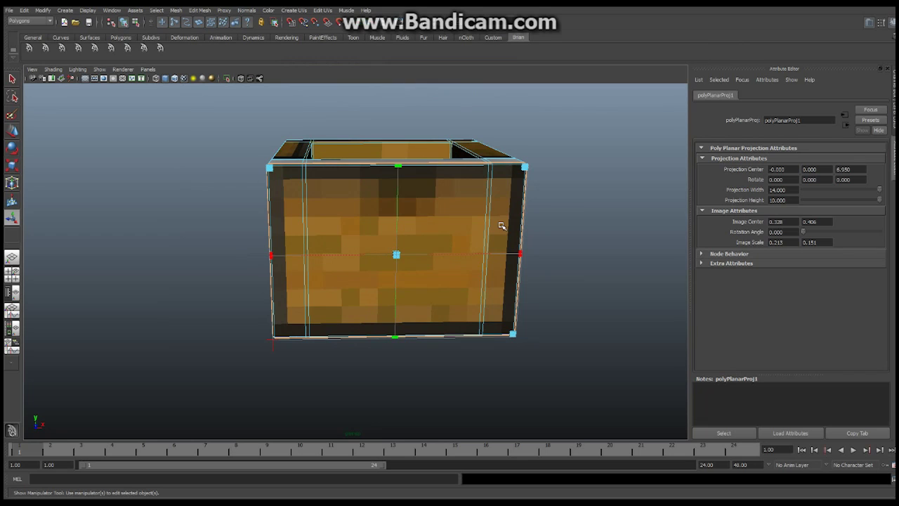
alt+drag(608, 241, 442, 207)
alt+drag(552, 222, 366, 263)
alt+right_drag(200, 275, 363, 255)
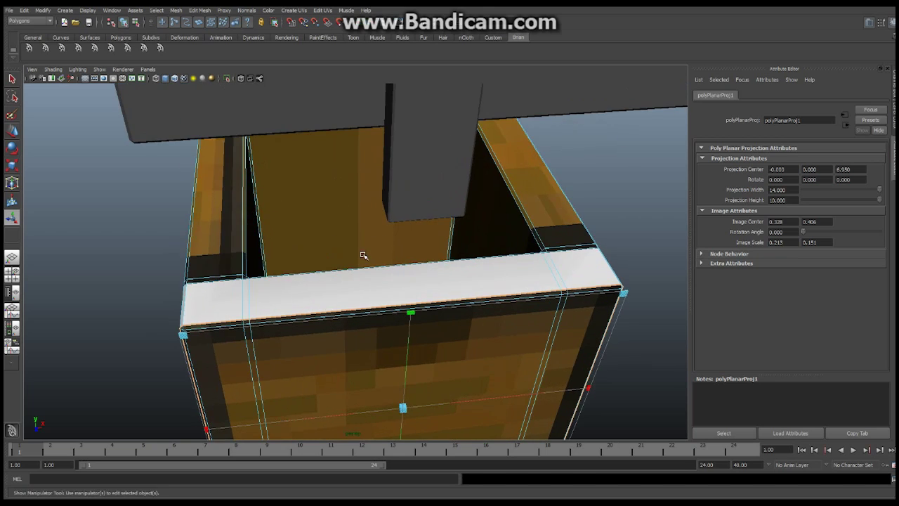
alt+drag(363, 255, 304, 225)
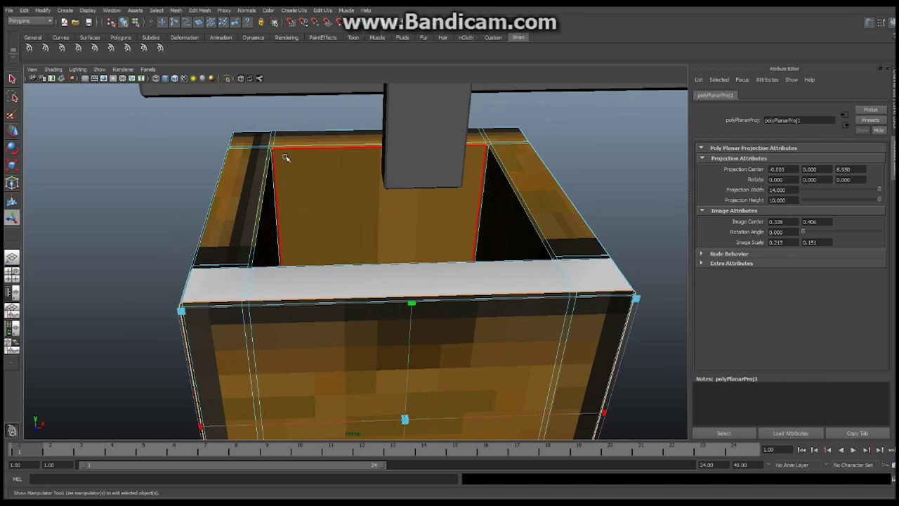
click(258, 150)
click(263, 145)
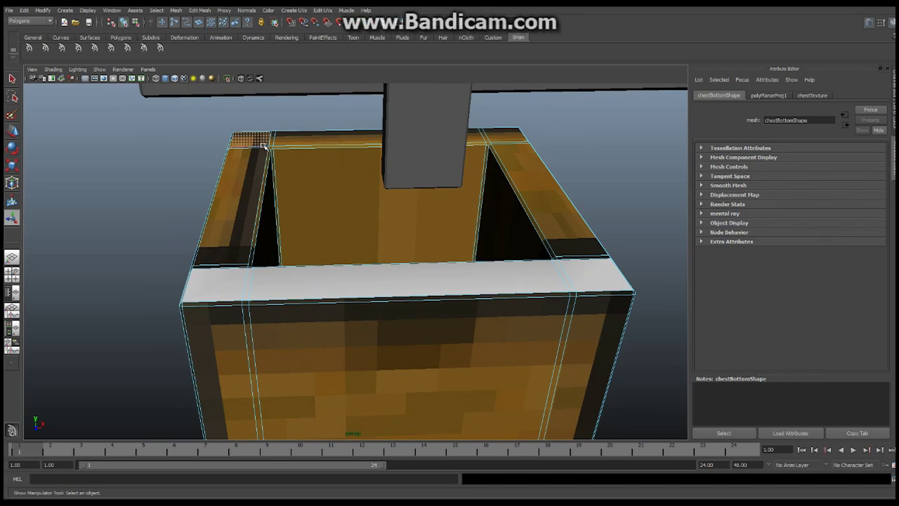
shift+click(232, 259)
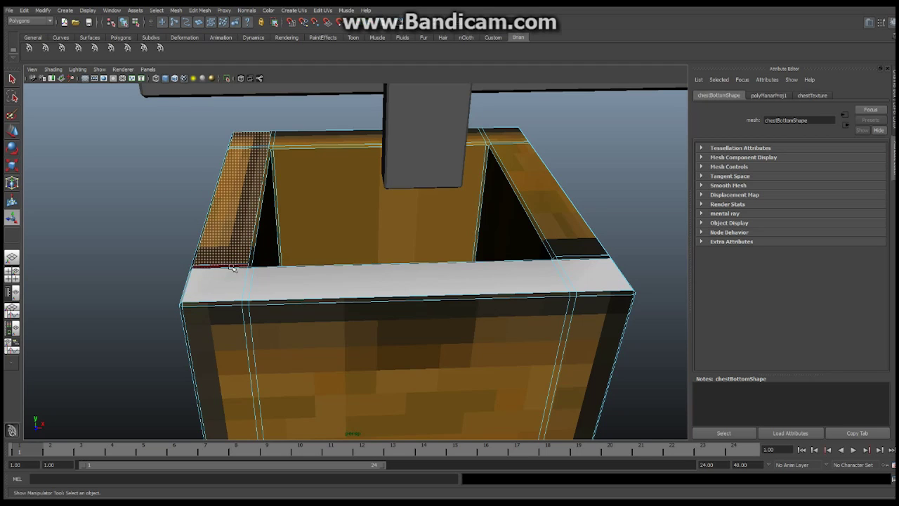
shift+click(412, 295)
shift+click(575, 278)
shift+click(569, 222)
Turn the view toward the chest's interior and add the inner floor face to the selection
alt+drag(571, 208, 536, 280)
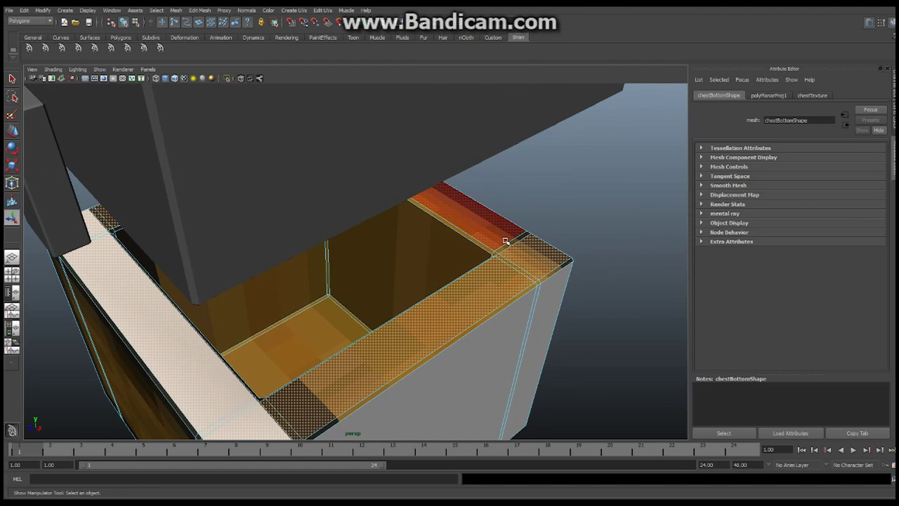
alt+drag(405, 235, 369, 241)
alt+right_drag(369, 240, 503, 241)
alt+drag(503, 241, 387, 183)
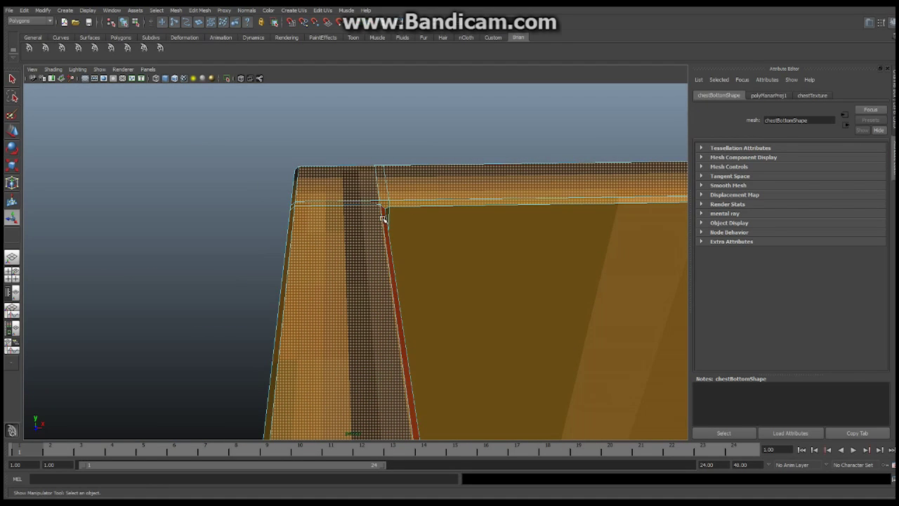
alt+drag(532, 256, 454, 163)
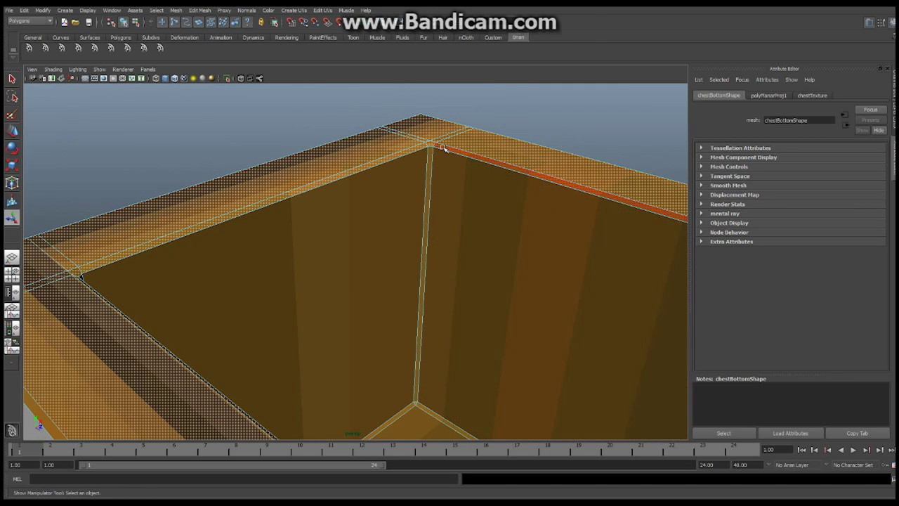
alt+drag(605, 285, 473, 234)
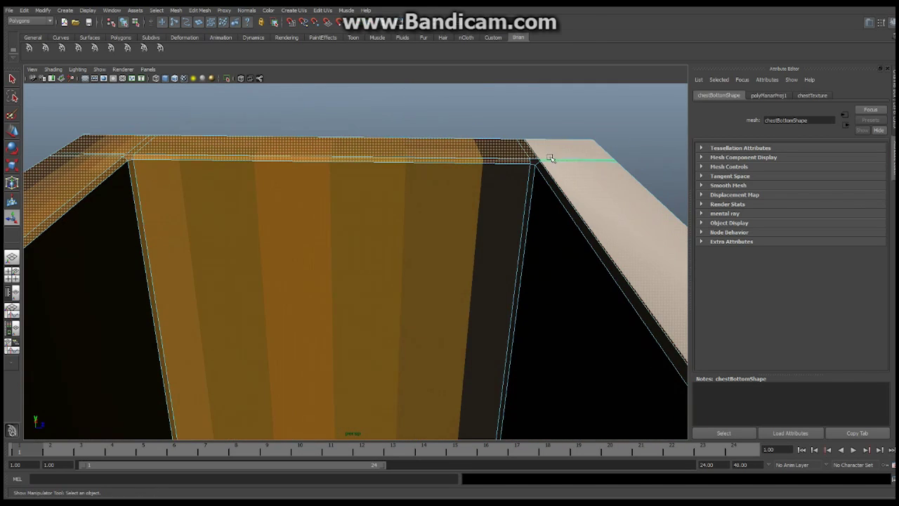
alt+drag(602, 311, 462, 279)
click(447, 272)
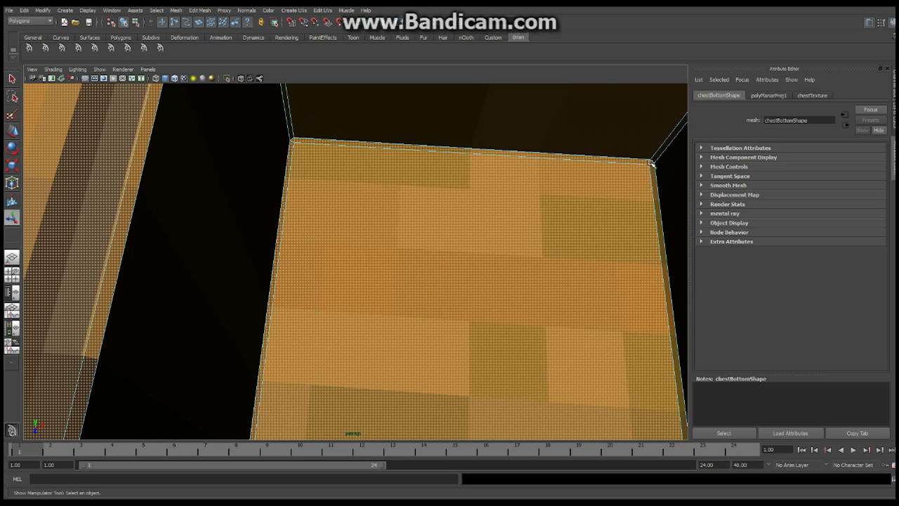
alt+drag(628, 203, 359, 231)
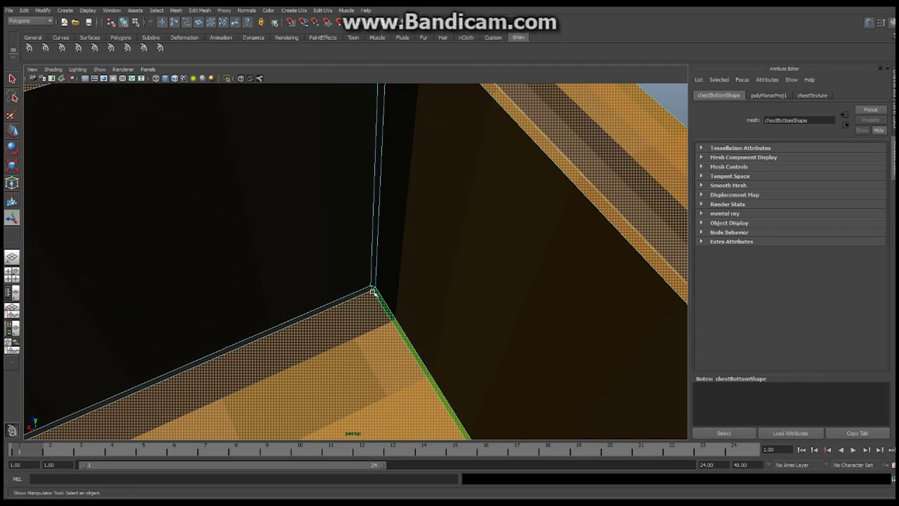
alt+drag(365, 291, 225, 265)
click(221, 247)
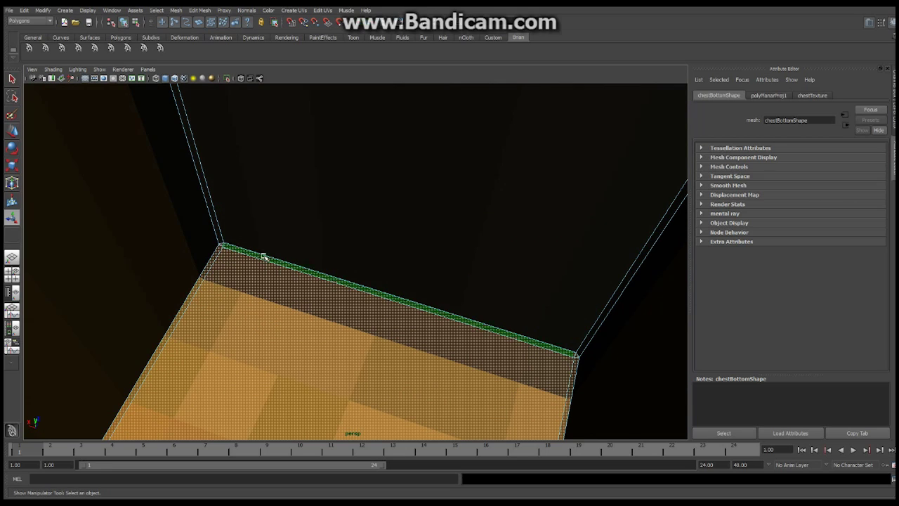
Bring the front rim to face the camera and open the UV creation menu
alt+drag(263, 256, 485, 311)
alt+drag(442, 211, 352, 236)
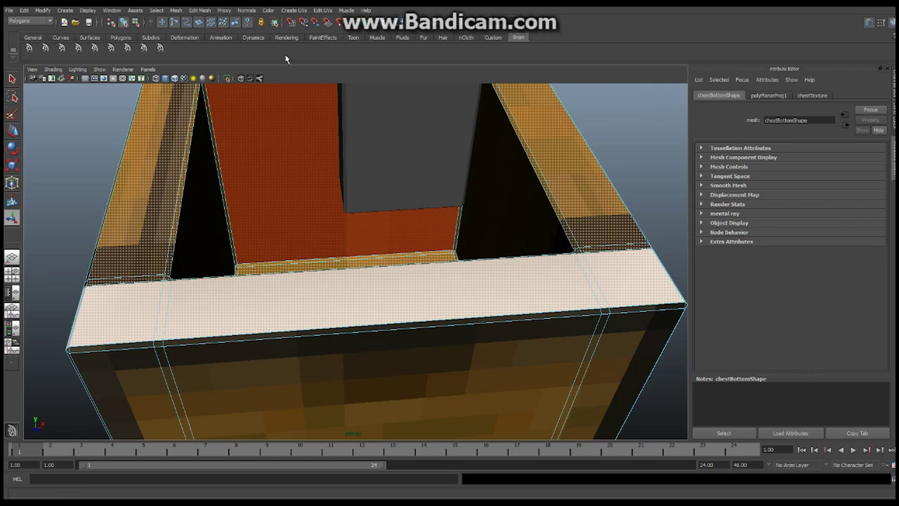
click(294, 11)
Apply a Y-axis planar projection to the selected rim and inner faces
click(377, 23)
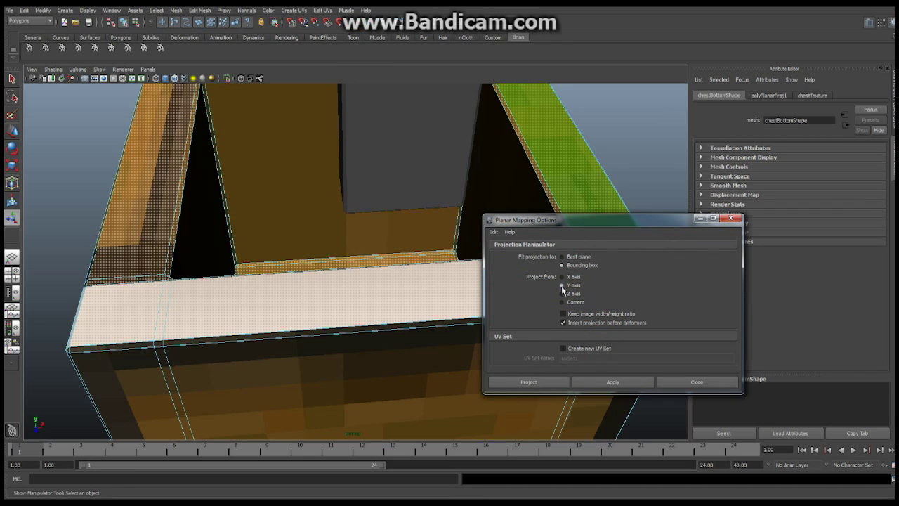
click(585, 384)
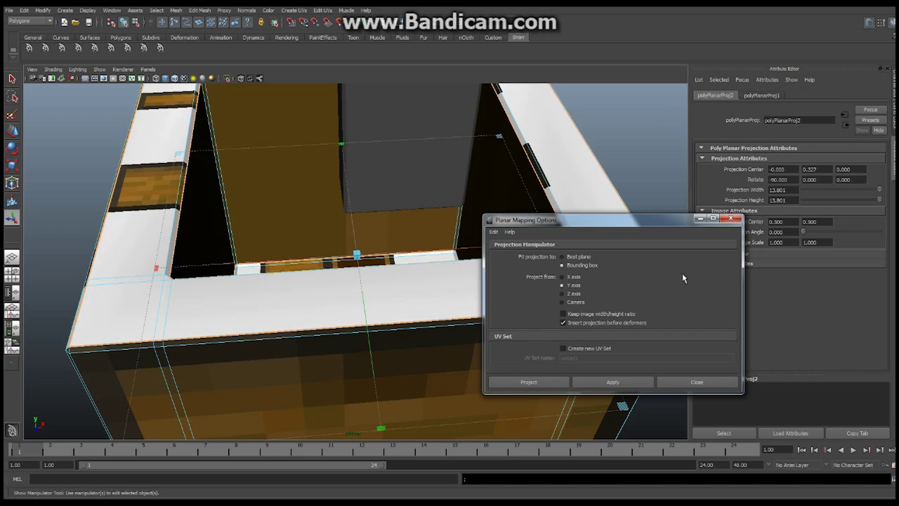
click(731, 220)
scroll(674, 312, down, 3)
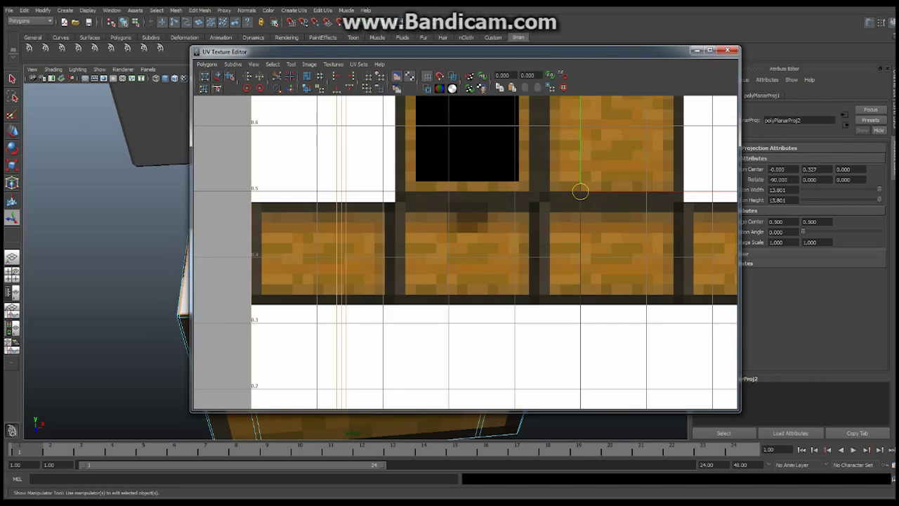
scroll(610, 242, down, 5)
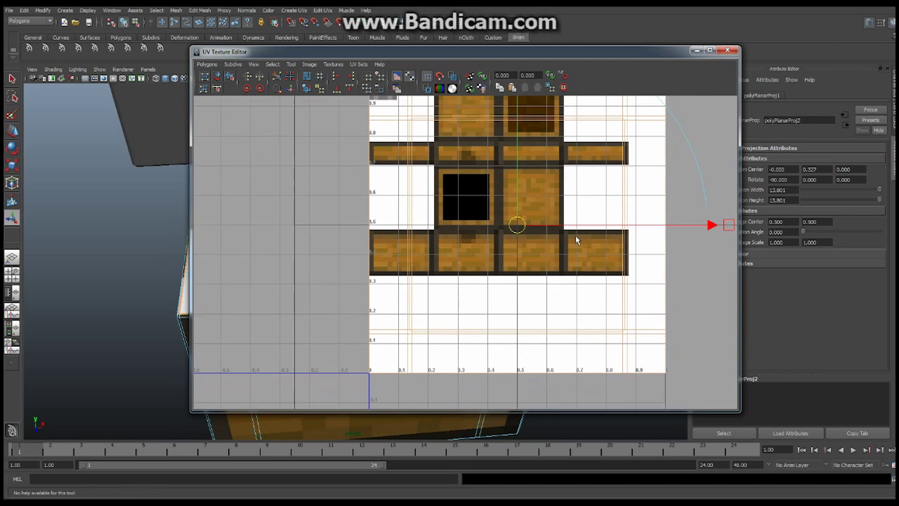
Scale the projection to about 0.218 by 0.216 over the black square, then close the UV editor
drag(731, 233, 552, 220)
scroll(653, 213, down, 1)
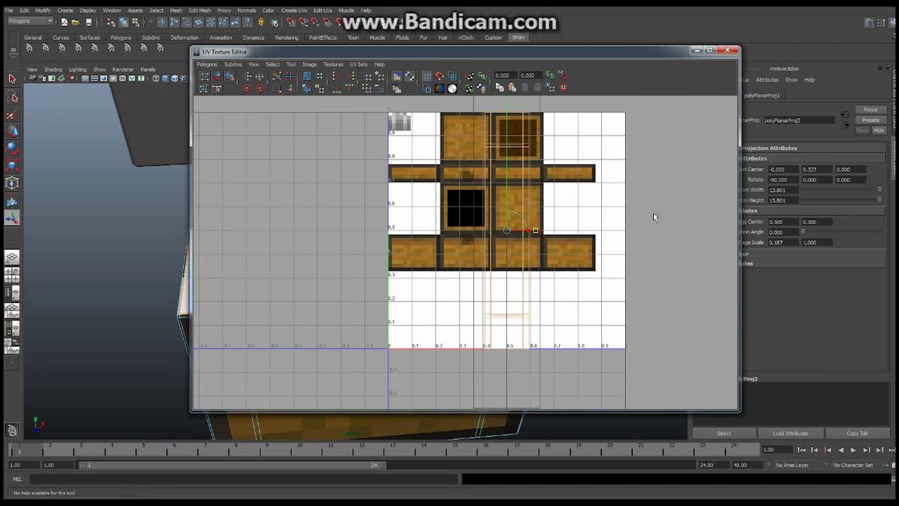
scroll(603, 144, down, 2)
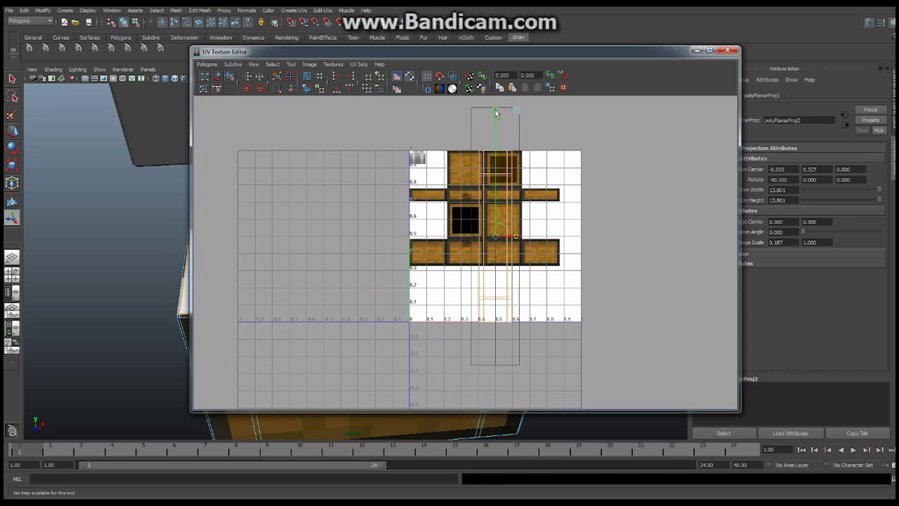
drag(496, 114, 464, 217)
scroll(463, 211, up, 4)
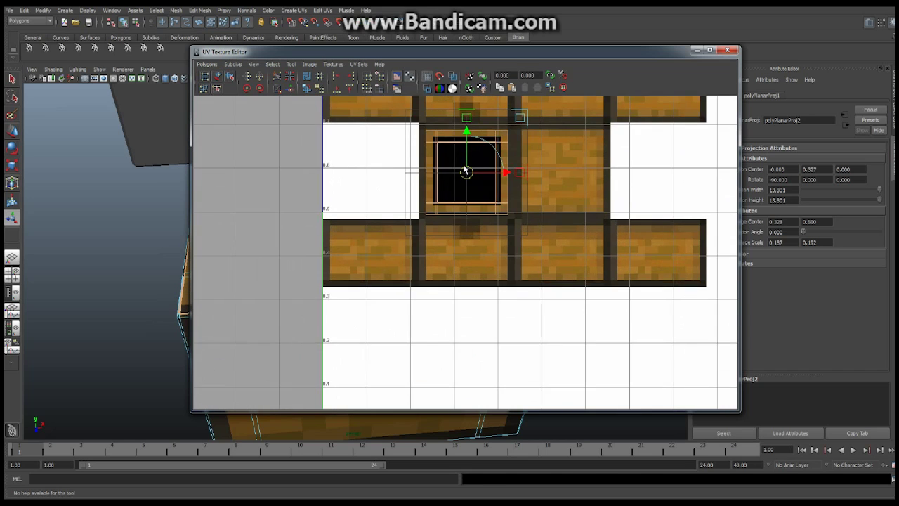
scroll(465, 171, up, 3)
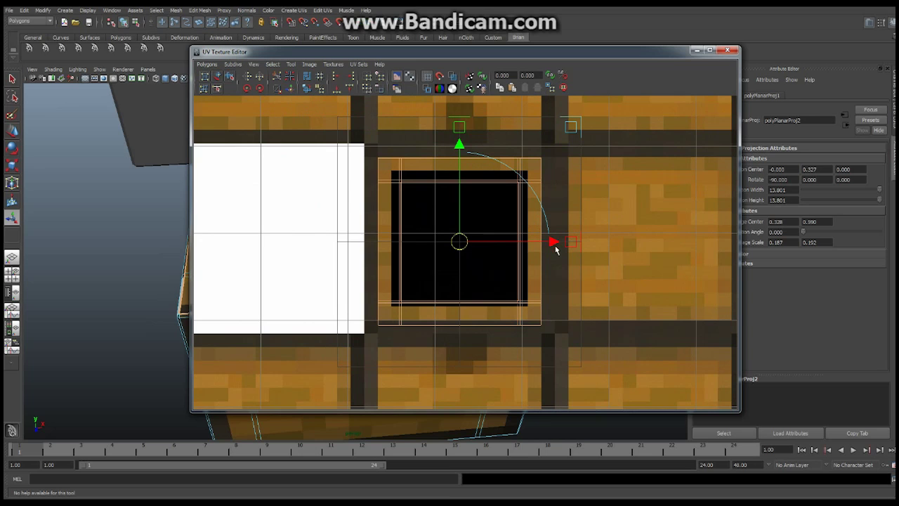
mouse_move(465, 130)
mouse_down()
mouse_move(461, 136)
mouse_move(460, 122)
mouse_move(457, 138)
mouse_move(460, 123)
mouse_up()
drag(570, 243, 592, 235)
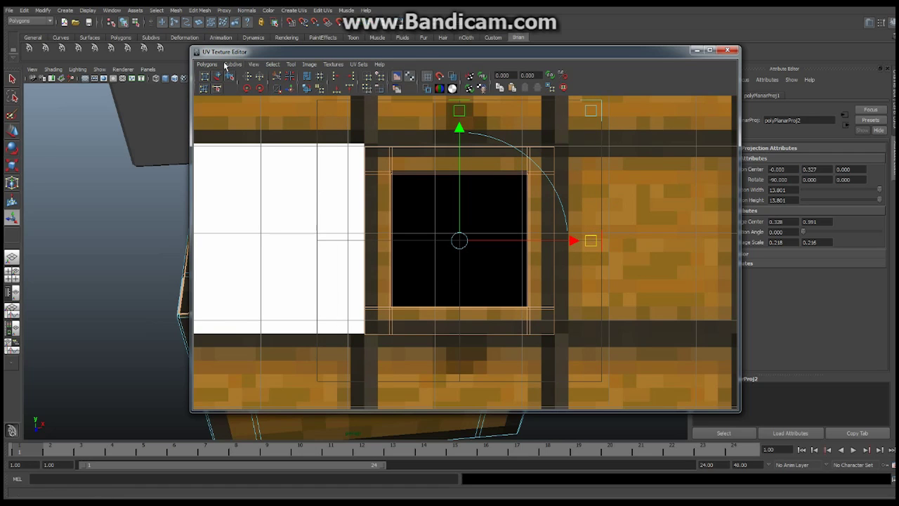
click(696, 51)
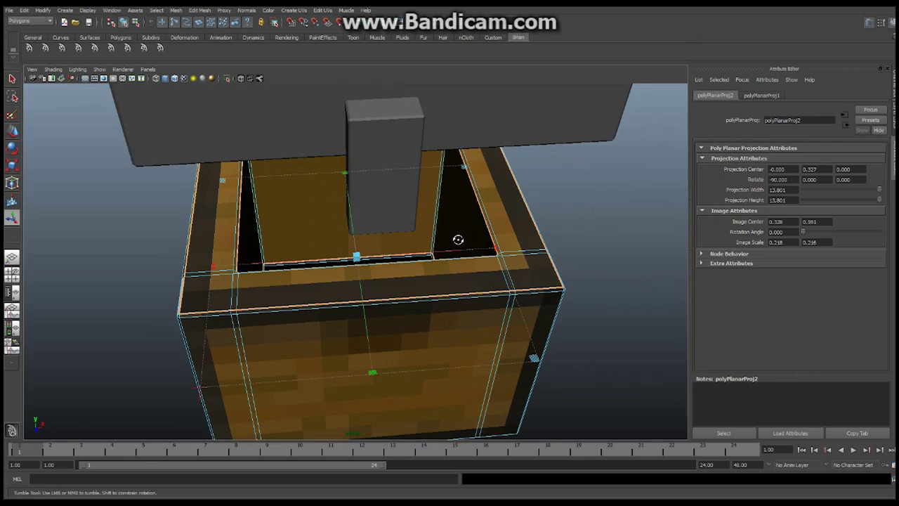
alt+drag(457, 237, 414, 294)
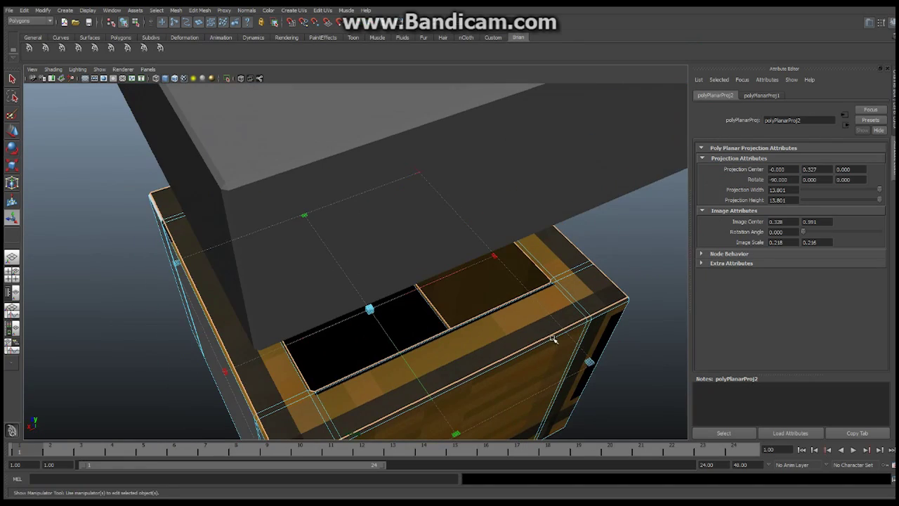
alt+drag(552, 339, 409, 281)
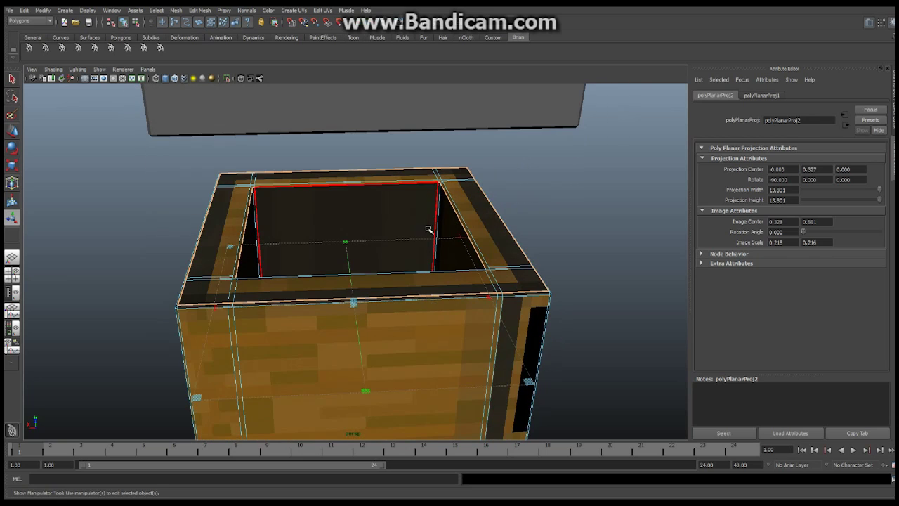
alt+drag(273, 246, 454, 257)
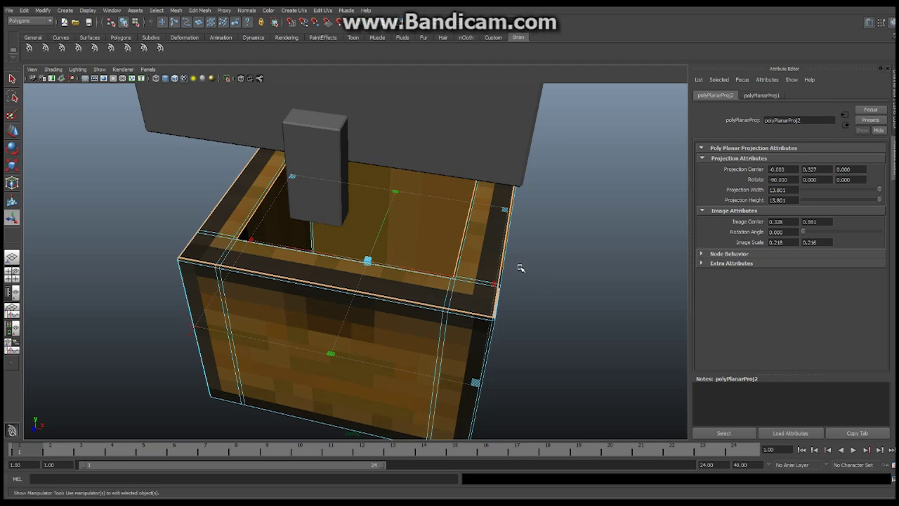
alt+right_drag(521, 265, 363, 234)
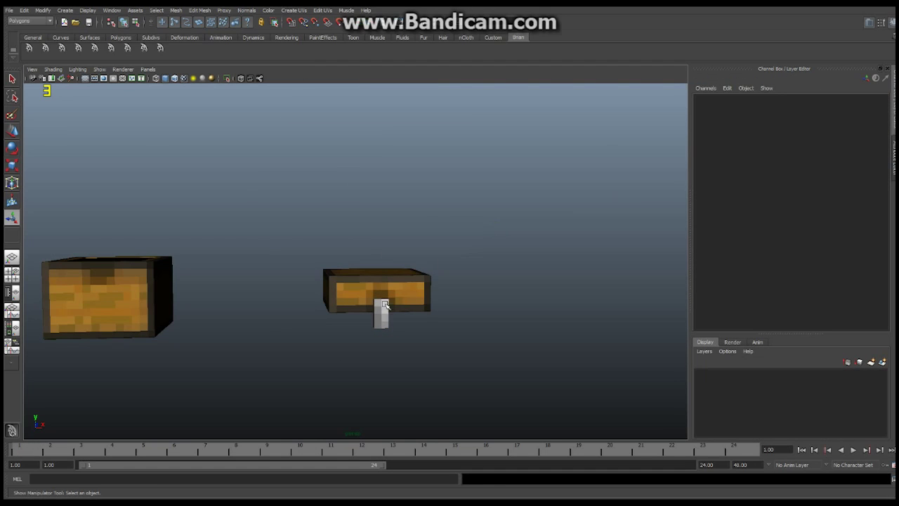
alt+drag(384, 304, 339, 272)
alt+drag(342, 262, 446, 267)
alt+right_drag(445, 266, 388, 263)
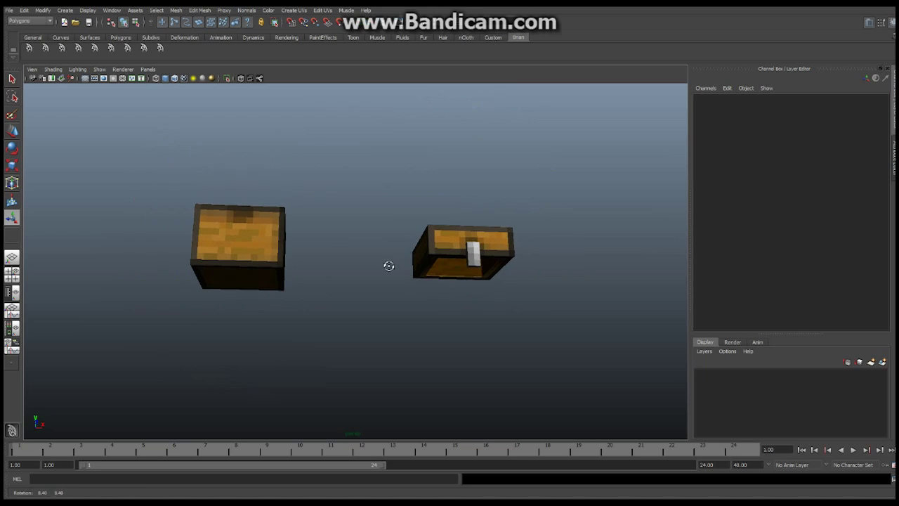
alt+drag(388, 263, 381, 281)
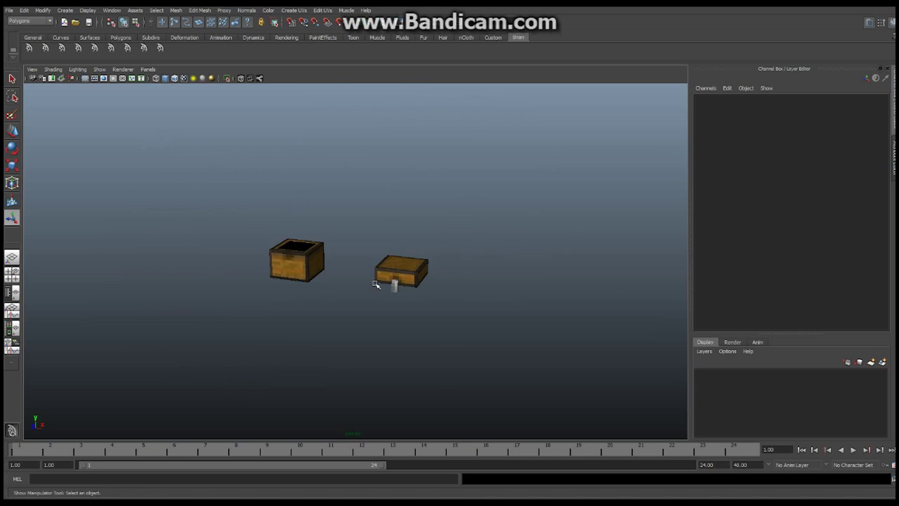
alt+right_drag(381, 281, 470, 281)
alt+drag(470, 281, 355, 281)
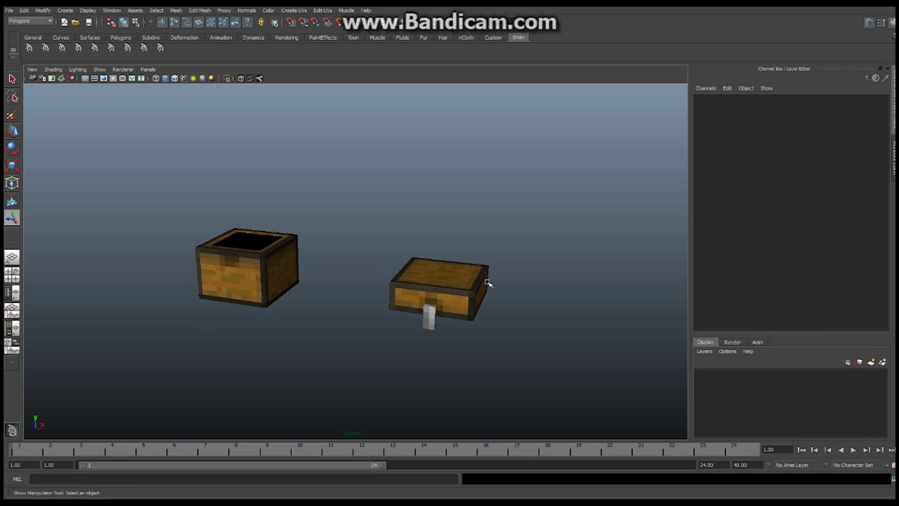
Set the chest base boxBottom's Translate X to 0
click(424, 287)
click(220, 250)
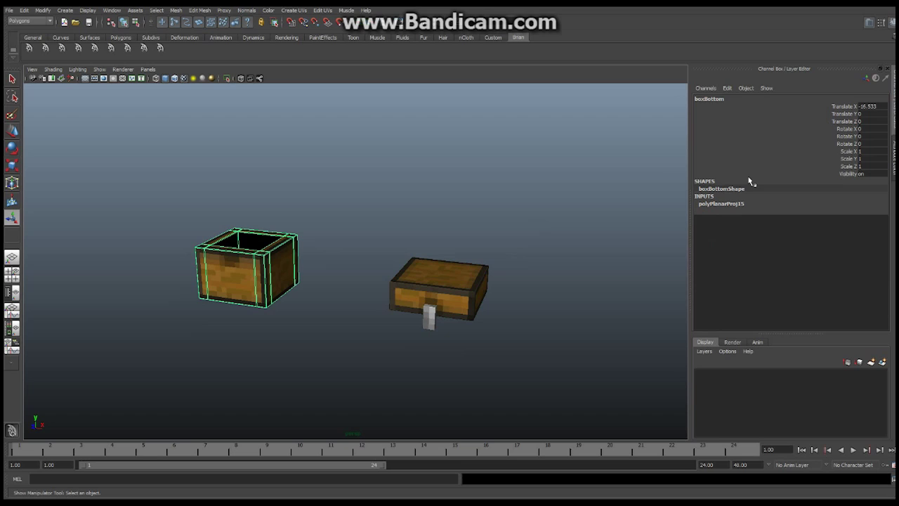
double_click(874, 108)
text(0)
key(Return)
Switch the viewport to the front orthographic view via Panels > Orthographic > front
alt+drag(617, 257, 393, 211)
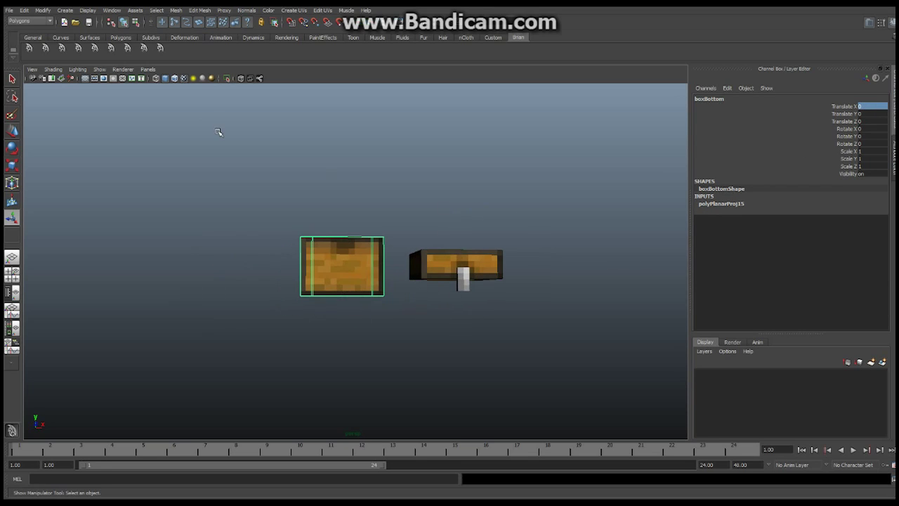
click(148, 69)
mouse_move(164, 101)
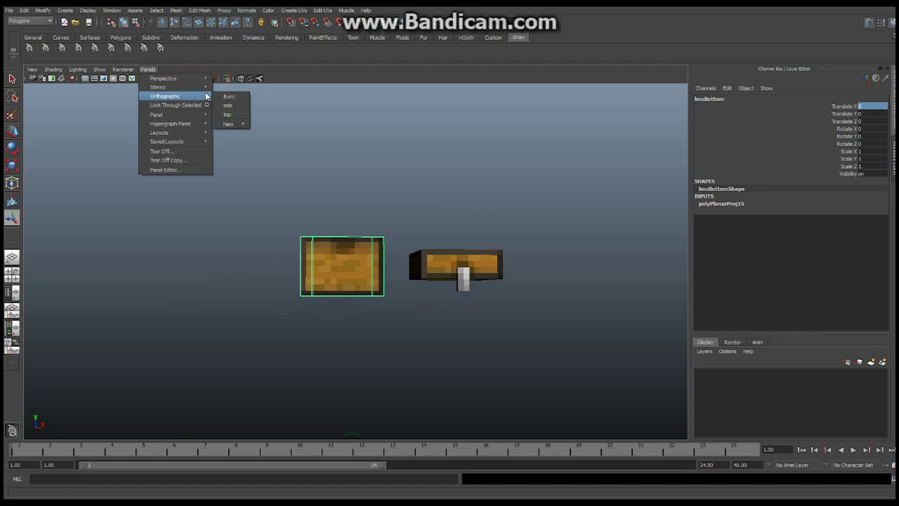
click(230, 97)
scroll(447, 223, up, 2)
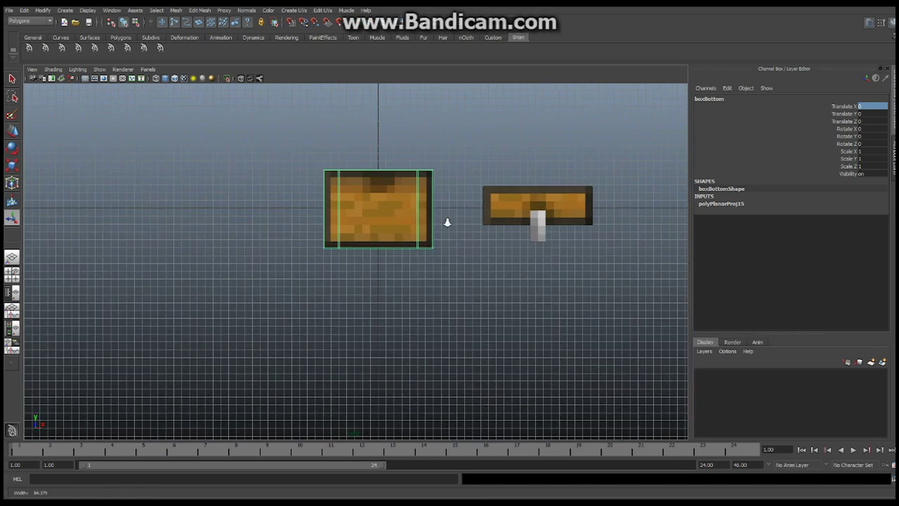
scroll(447, 222, up, 2)
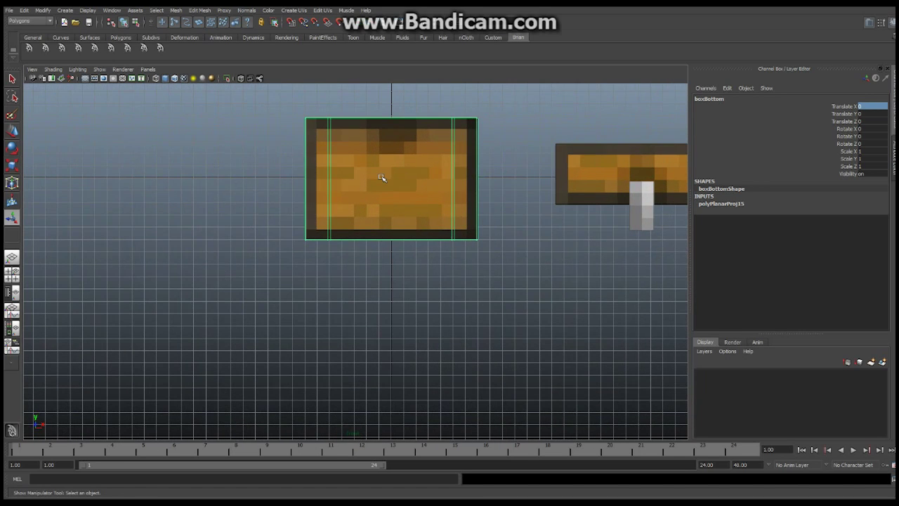
Raise the chest base to Translate Y 5
click(12, 131)
alt+middle_drag(383, 165, 379, 181)
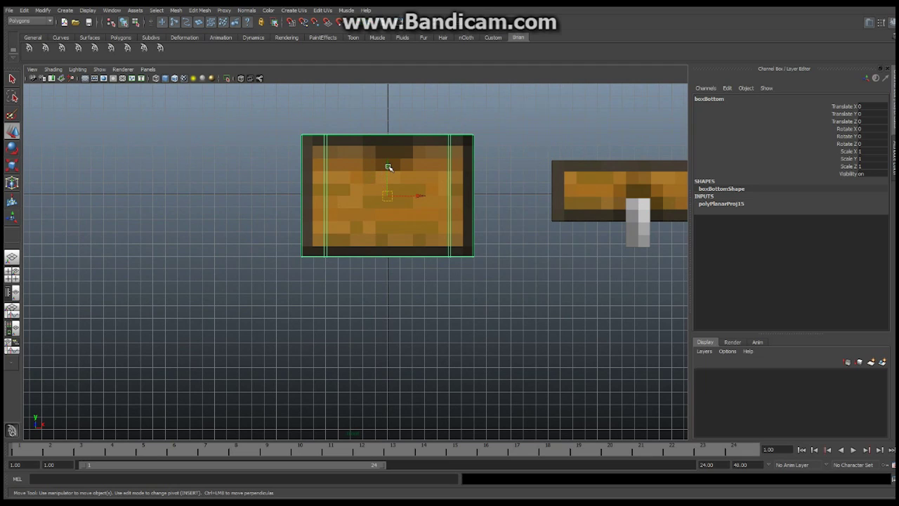
drag(388, 167, 390, 106)
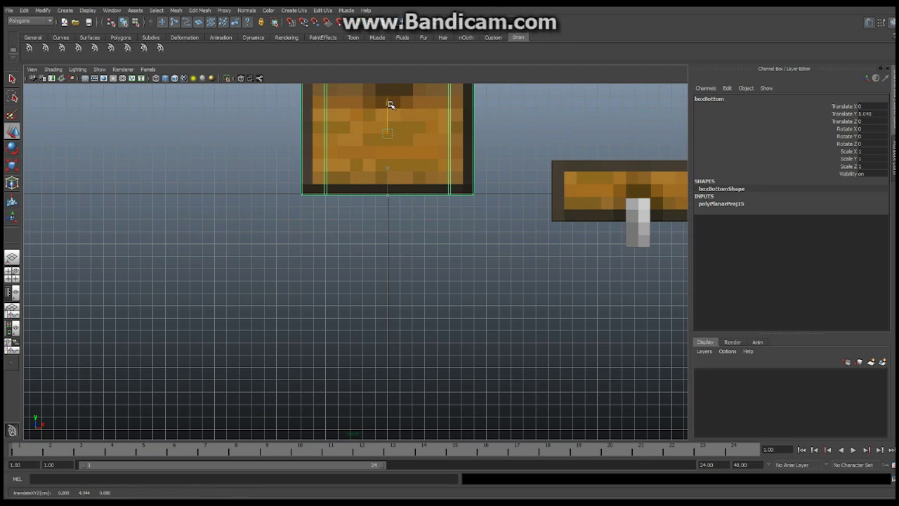
click(876, 114)
text(5)
key(Return)
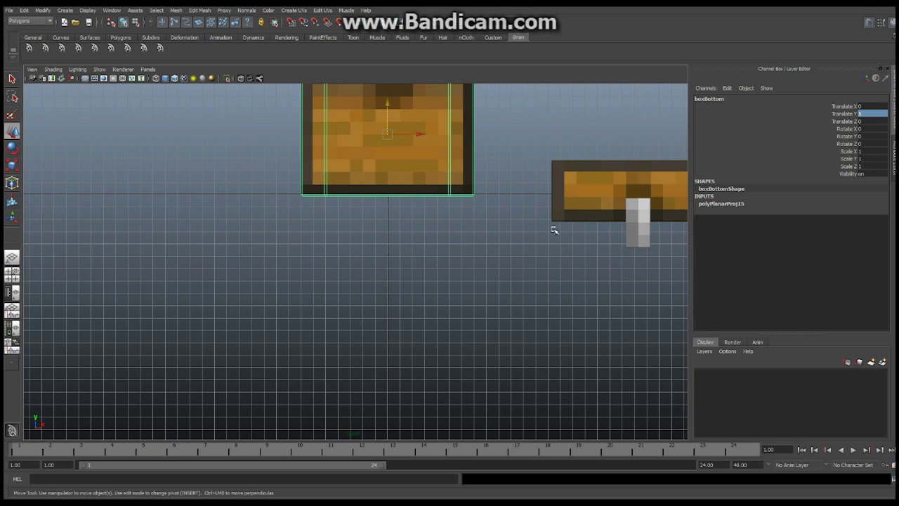
Select the lid boxTop and raise it to Translate Y 2.25
alt+middle_drag(554, 229, 510, 199)
click(533, 205)
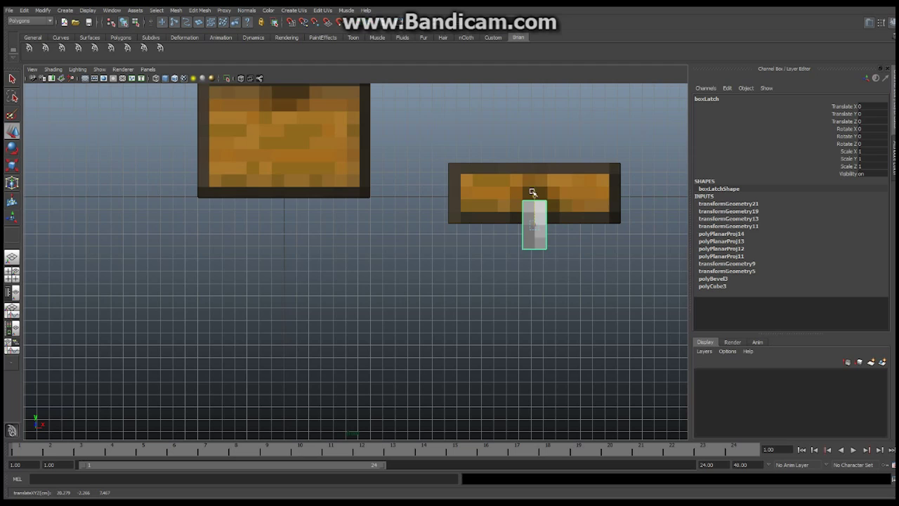
click(592, 195)
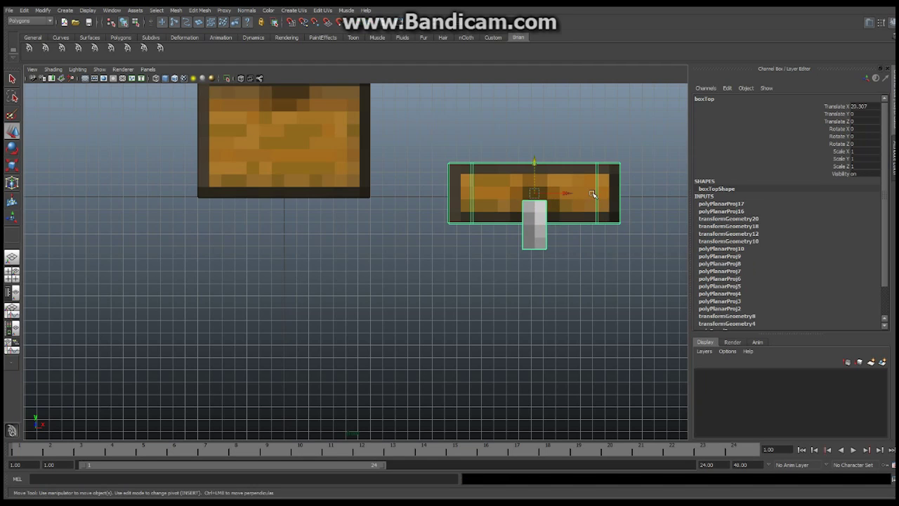
drag(533, 162, 535, 136)
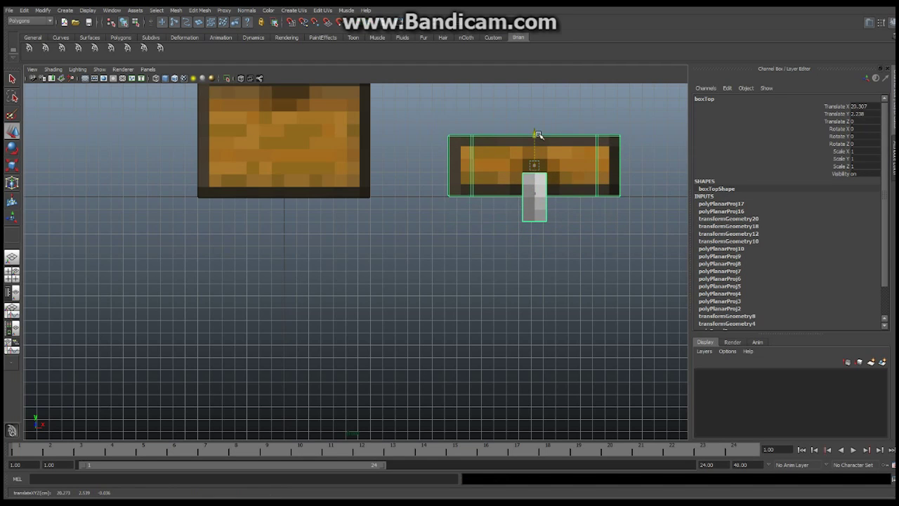
click(865, 114)
text(2.25)
key(Return)
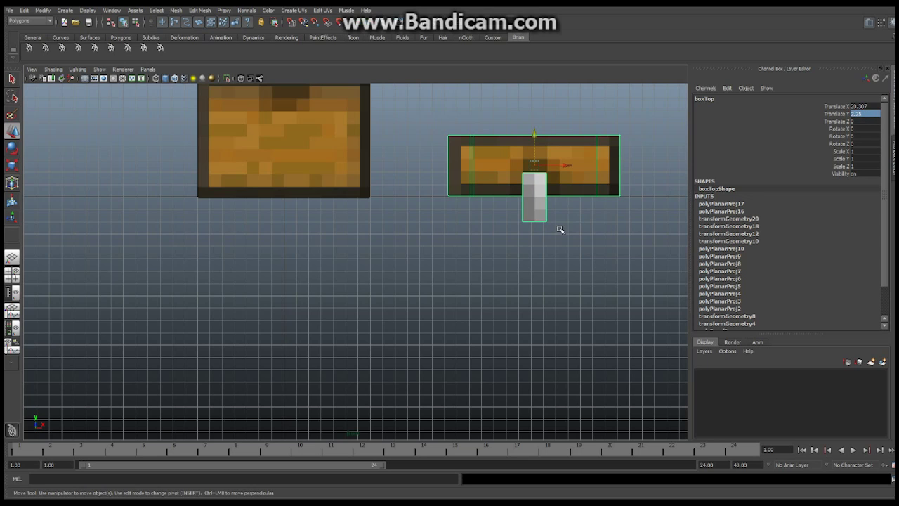
Reselect the chest base and zoom the front view out to frame both pieces
scroll(351, 175, down, 2)
click(323, 168)
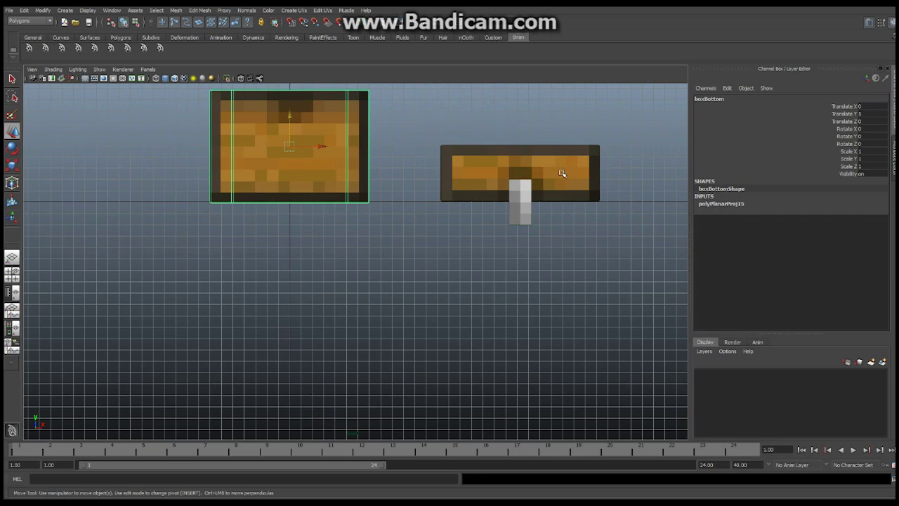
alt+right_drag(563, 172, 457, 181)
alt+middle_drag(457, 180, 462, 191)
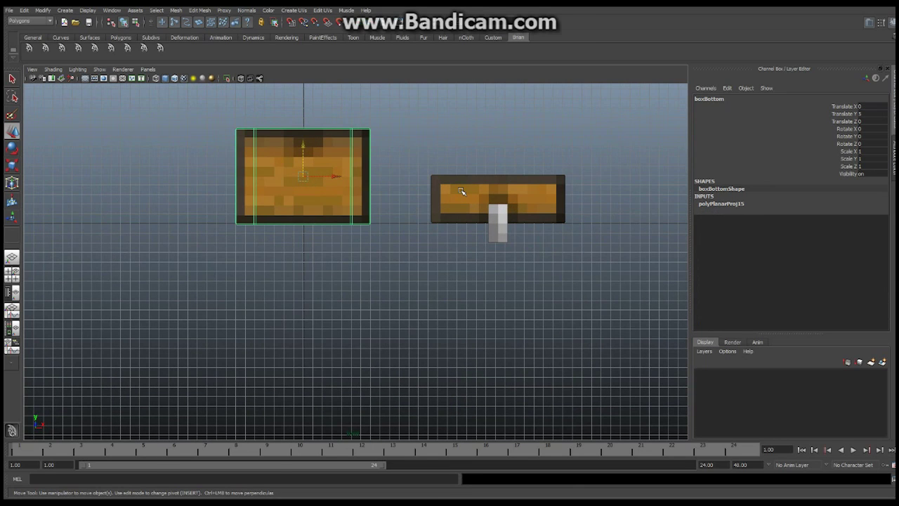